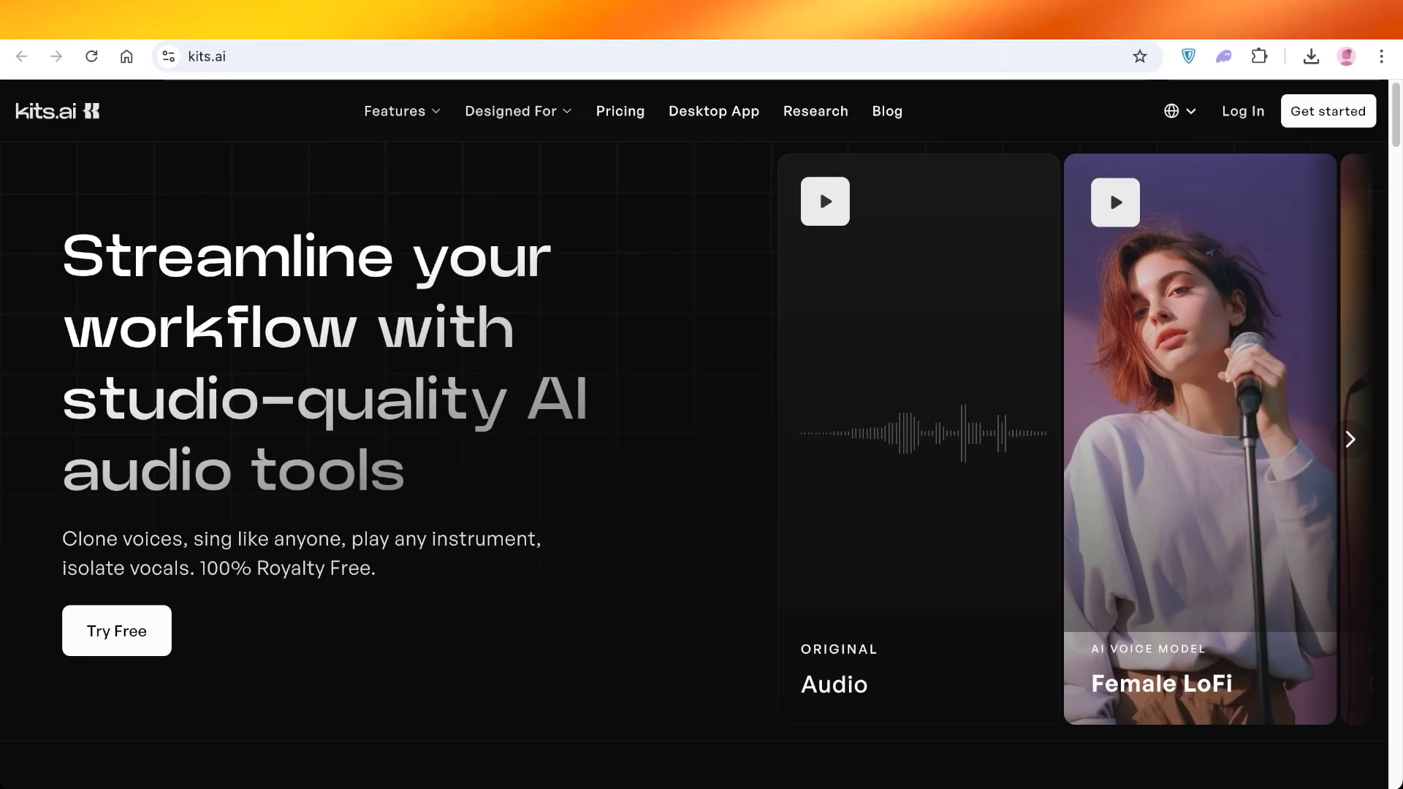
- Examine the Kits.ai core and additional features and the AI Voices & Cloning tools on the features overview page
{"action": "mouse_move", "coordinate": [402, 111]}
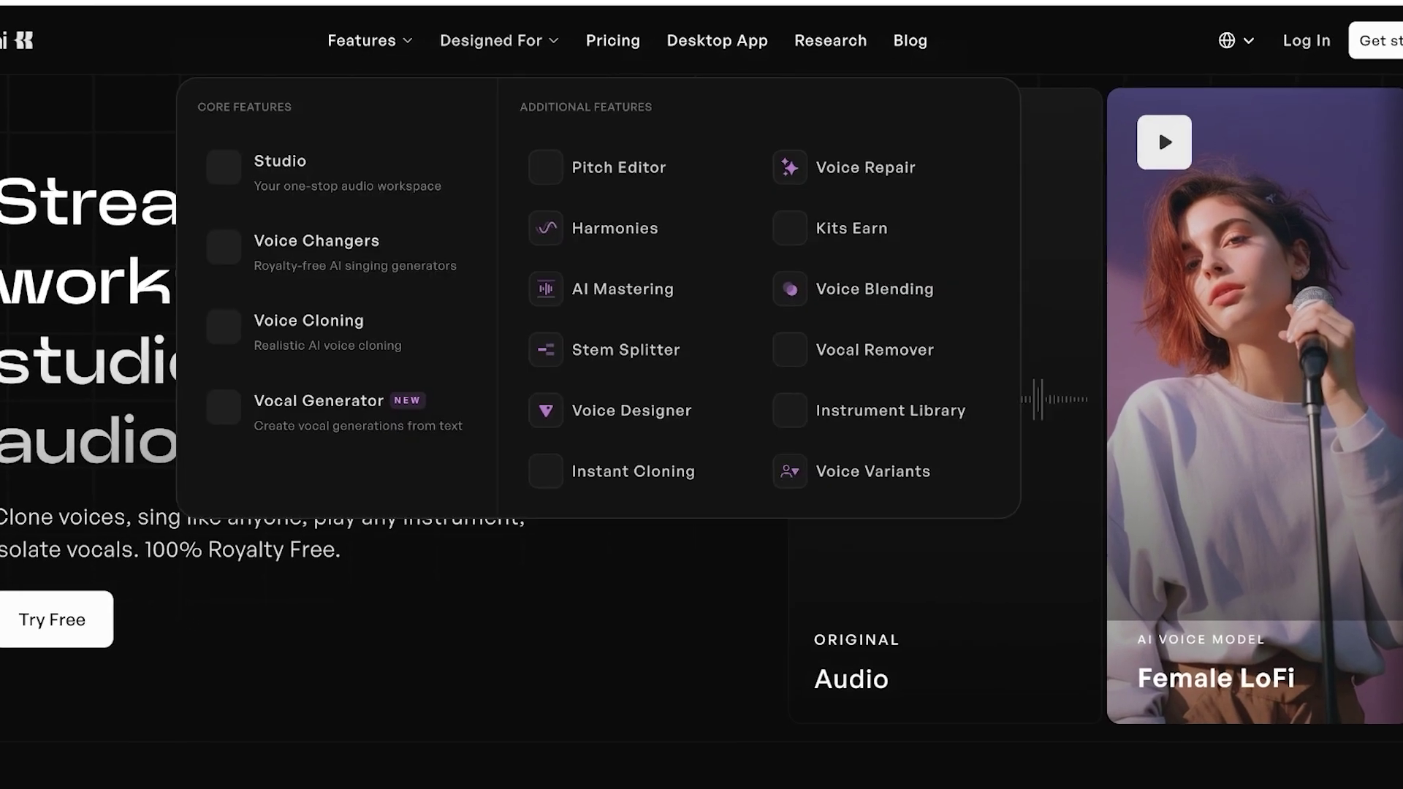
{"action": "left_click", "coordinate": [371, 41]}
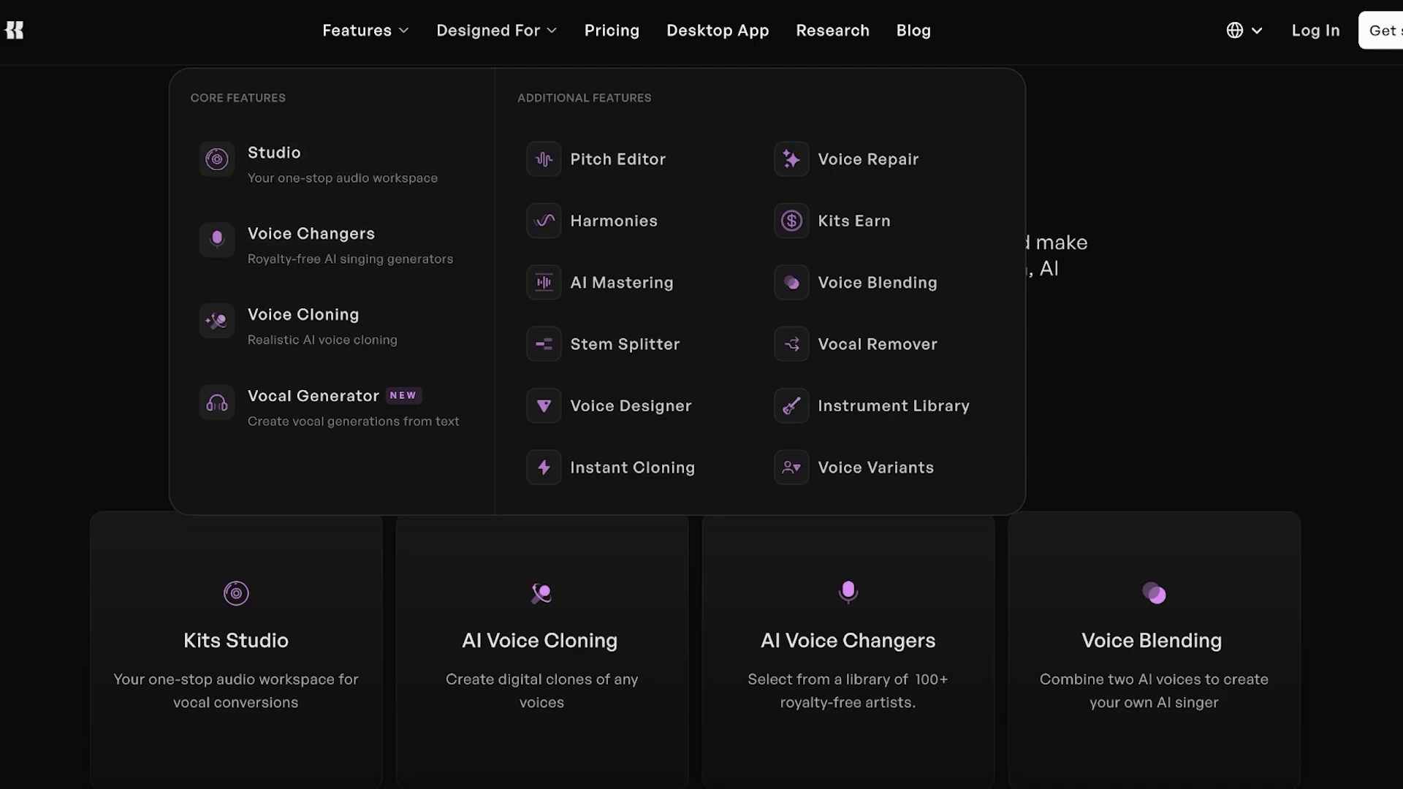
{"action": "scroll", "coordinate": [702, 394], "scroll_direction": "down", "scroll_amount": 5}
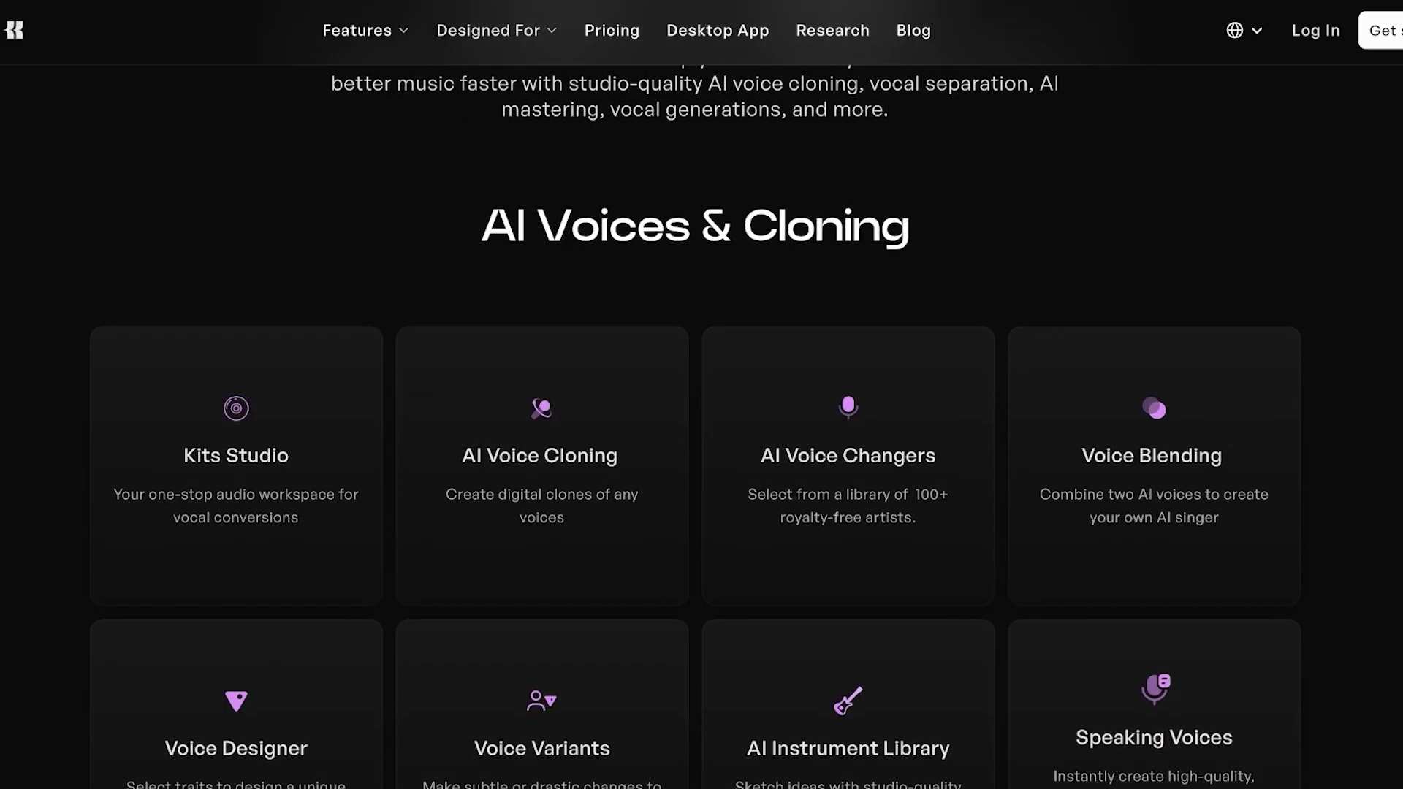
{"action": "scroll", "coordinate": [702, 394], "scroll_direction": "down", "scroll_amount": 5}
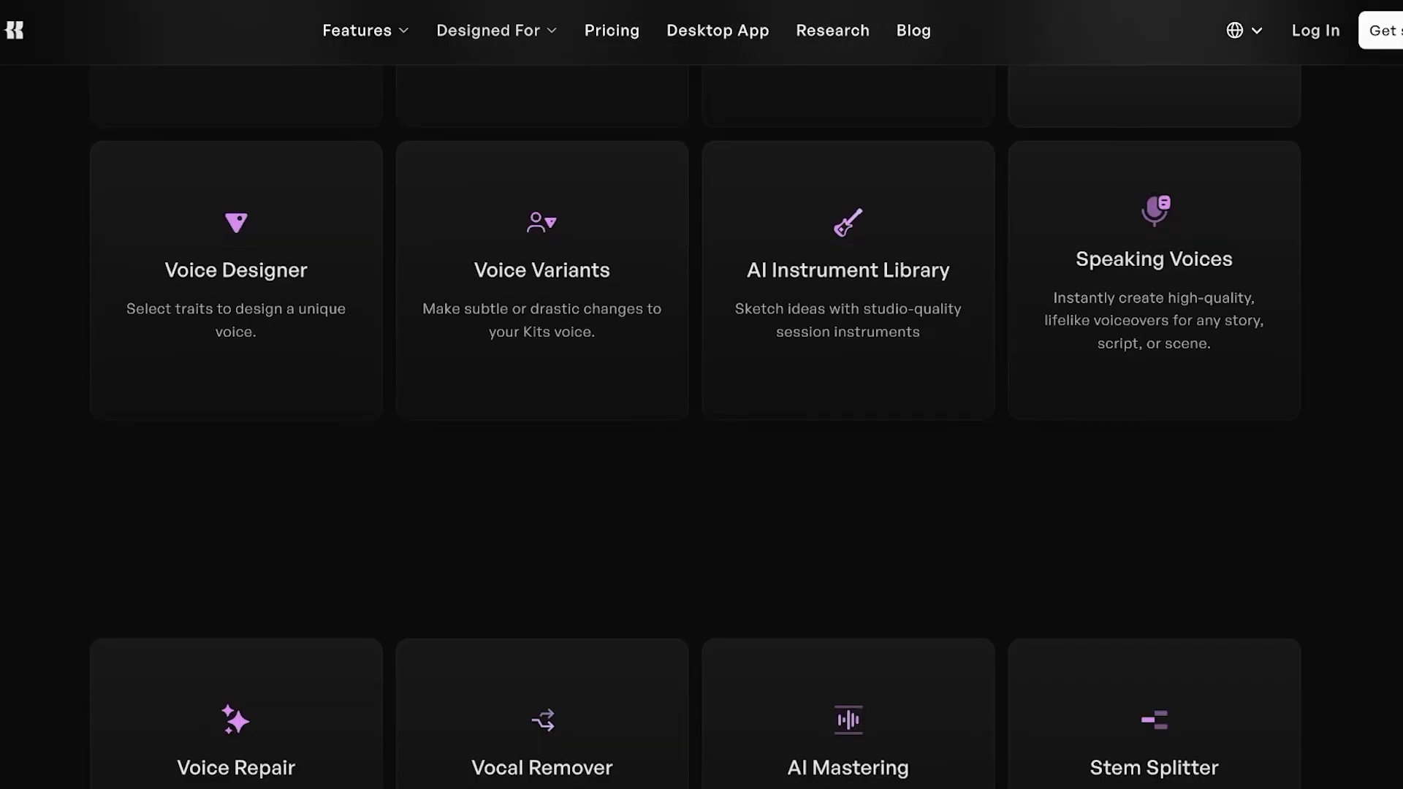
{"action": "scroll", "coordinate": [701, 394], "scroll_direction": "up", "scroll_amount": 6}
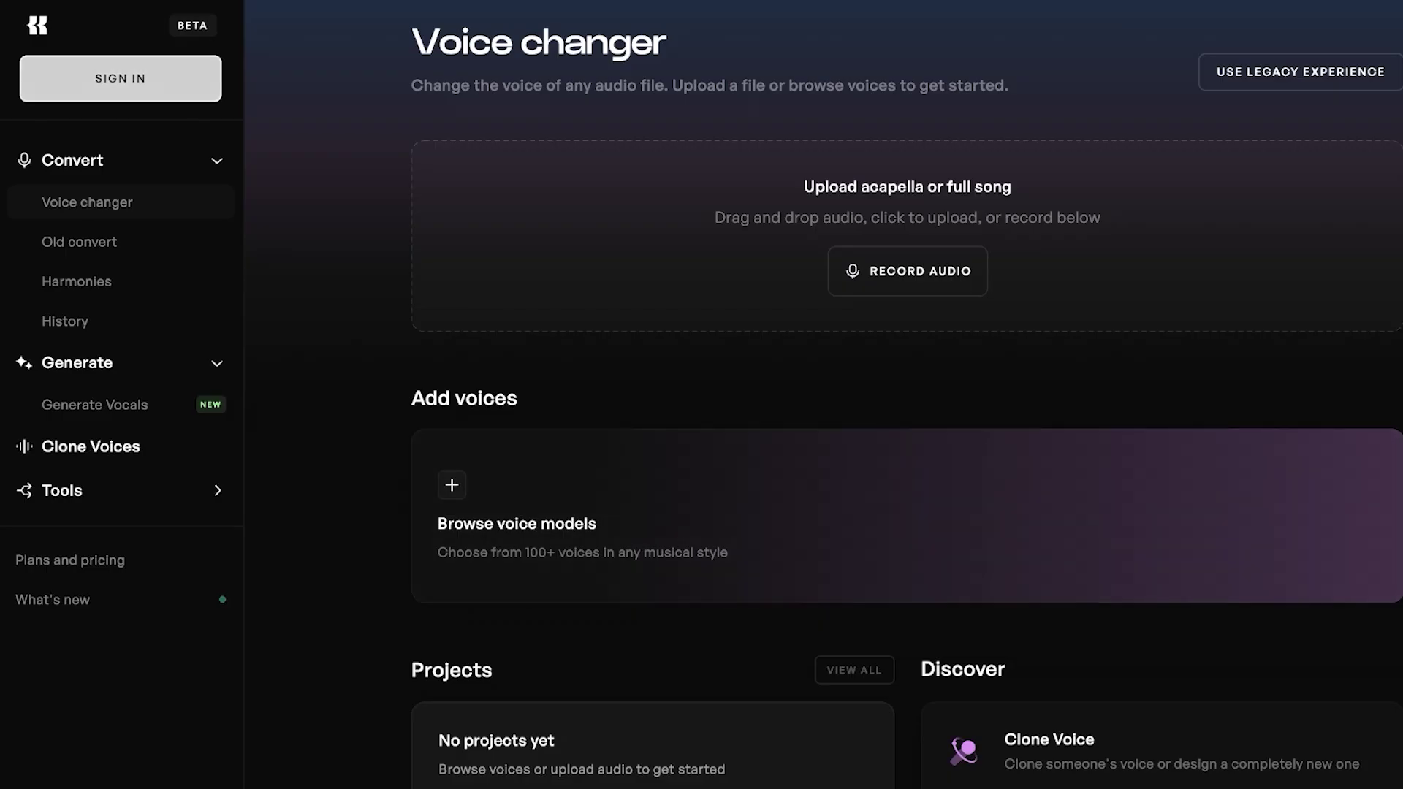
- Sign in to Kits.ai with an existing Google account and approve the sign-in
{"action": "left_click", "coordinate": [121, 78]}
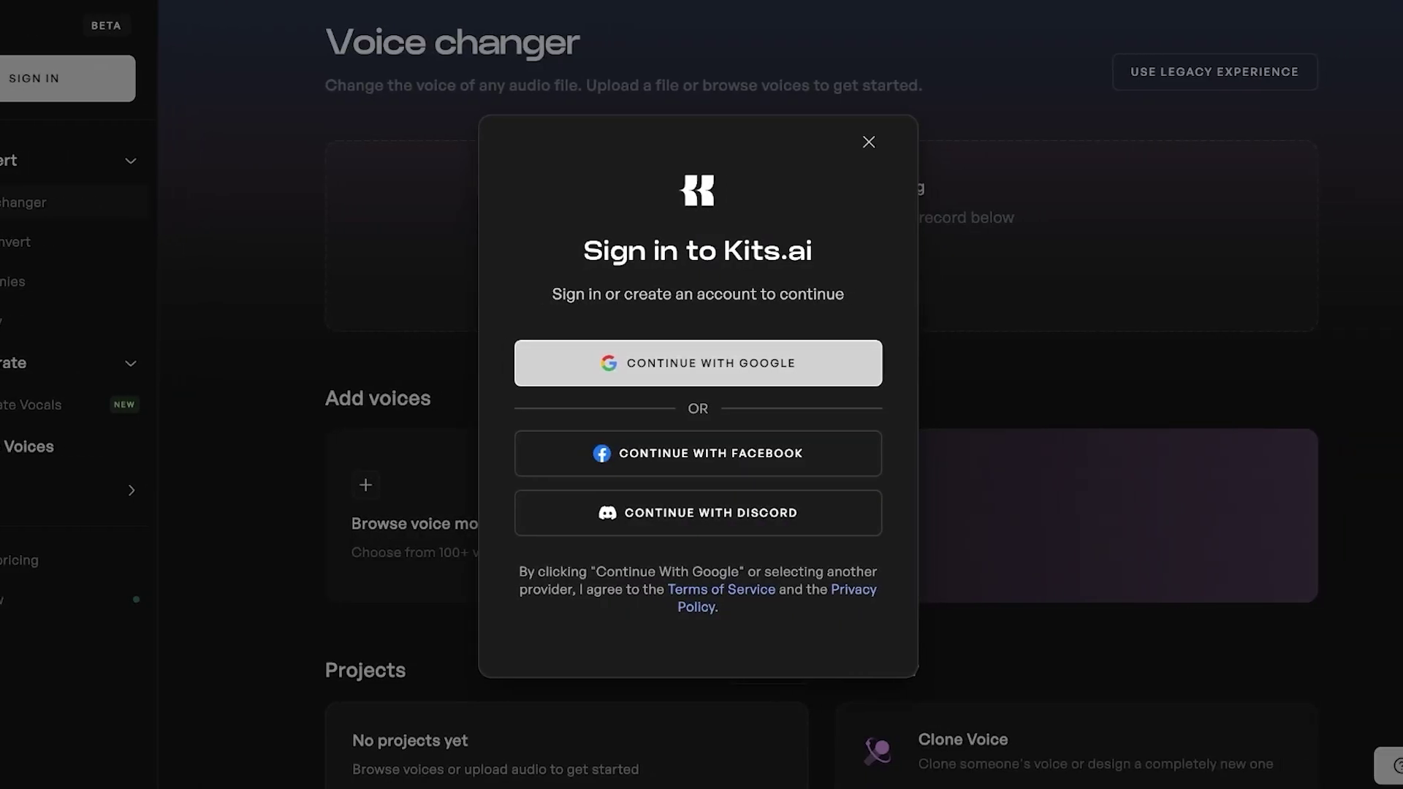
{"action": "left_click", "coordinate": [698, 363]}
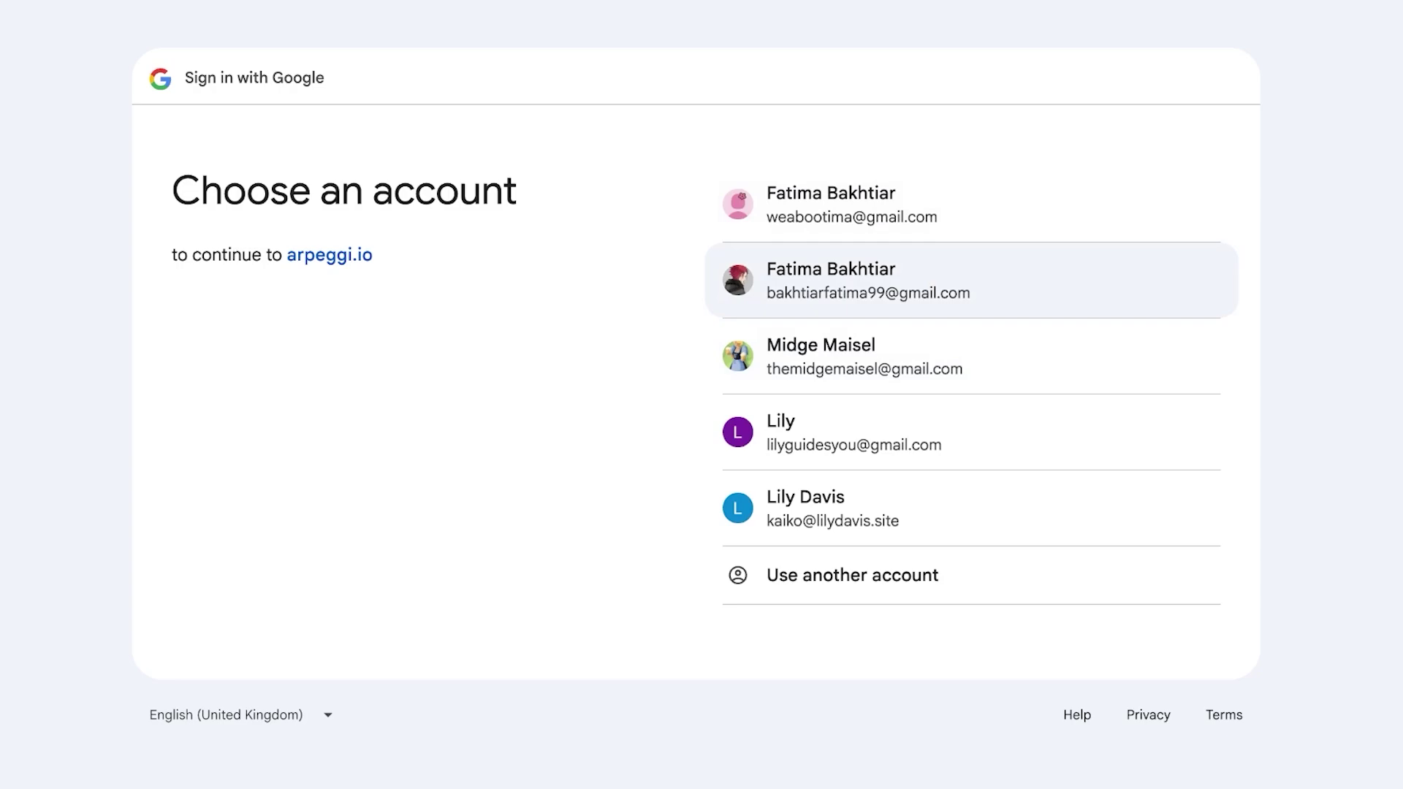
{"action": "left_click", "coordinate": [877, 357]}
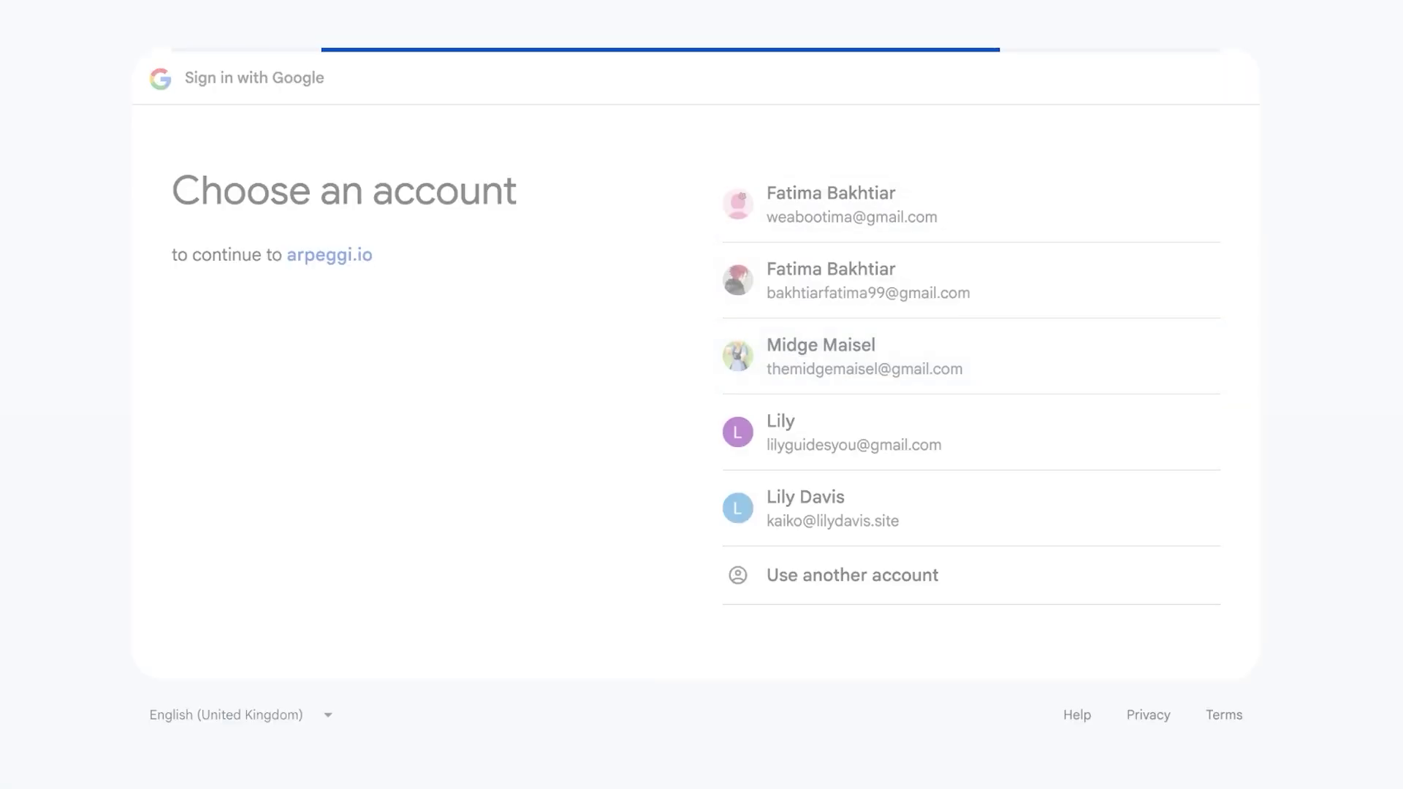
{"action": "left_click", "coordinate": [1113, 601]}
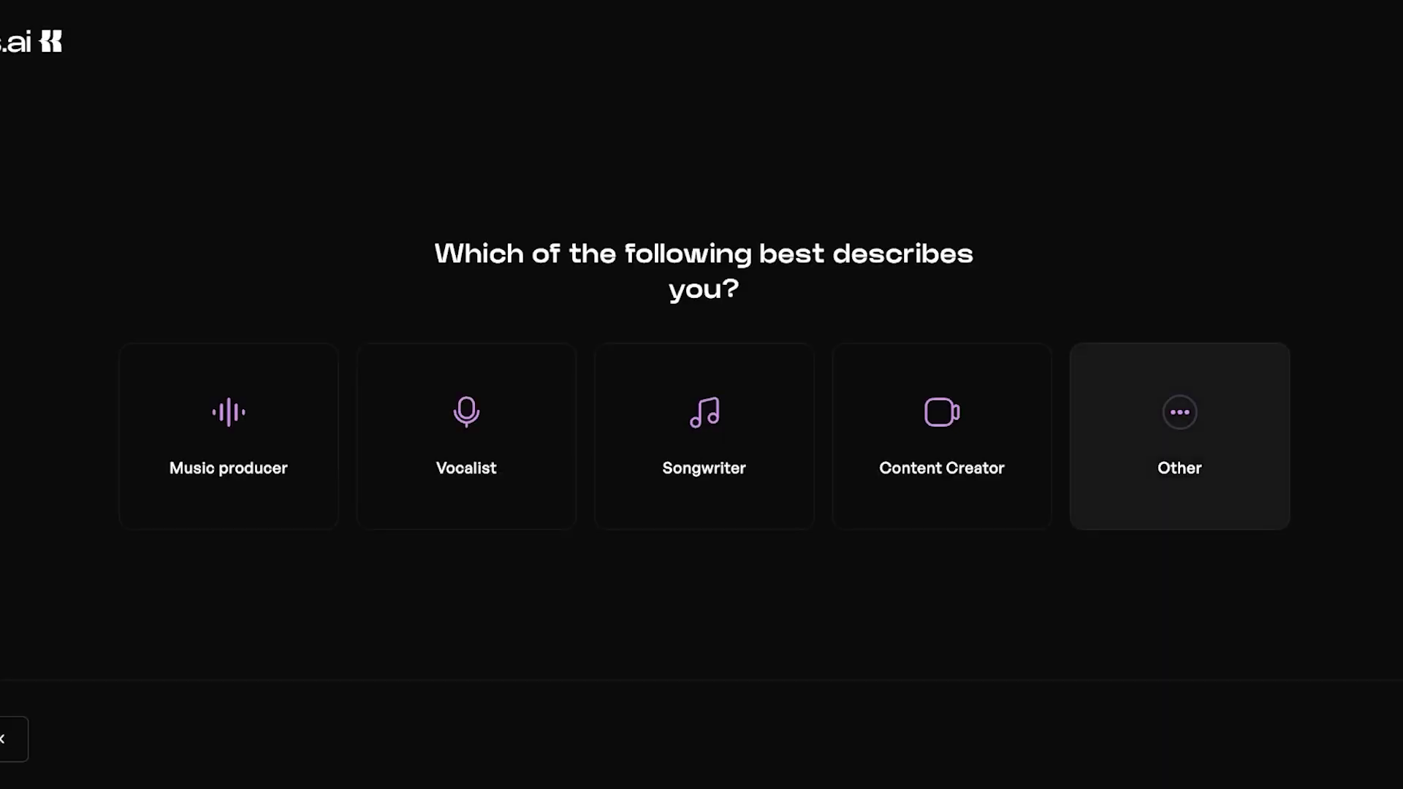
- Answer the onboarding with Vocalist, Clone a voice, no DAW, no vocalist income and Youtube, and continue for free
{"action": "left_click", "coordinate": [467, 437]}
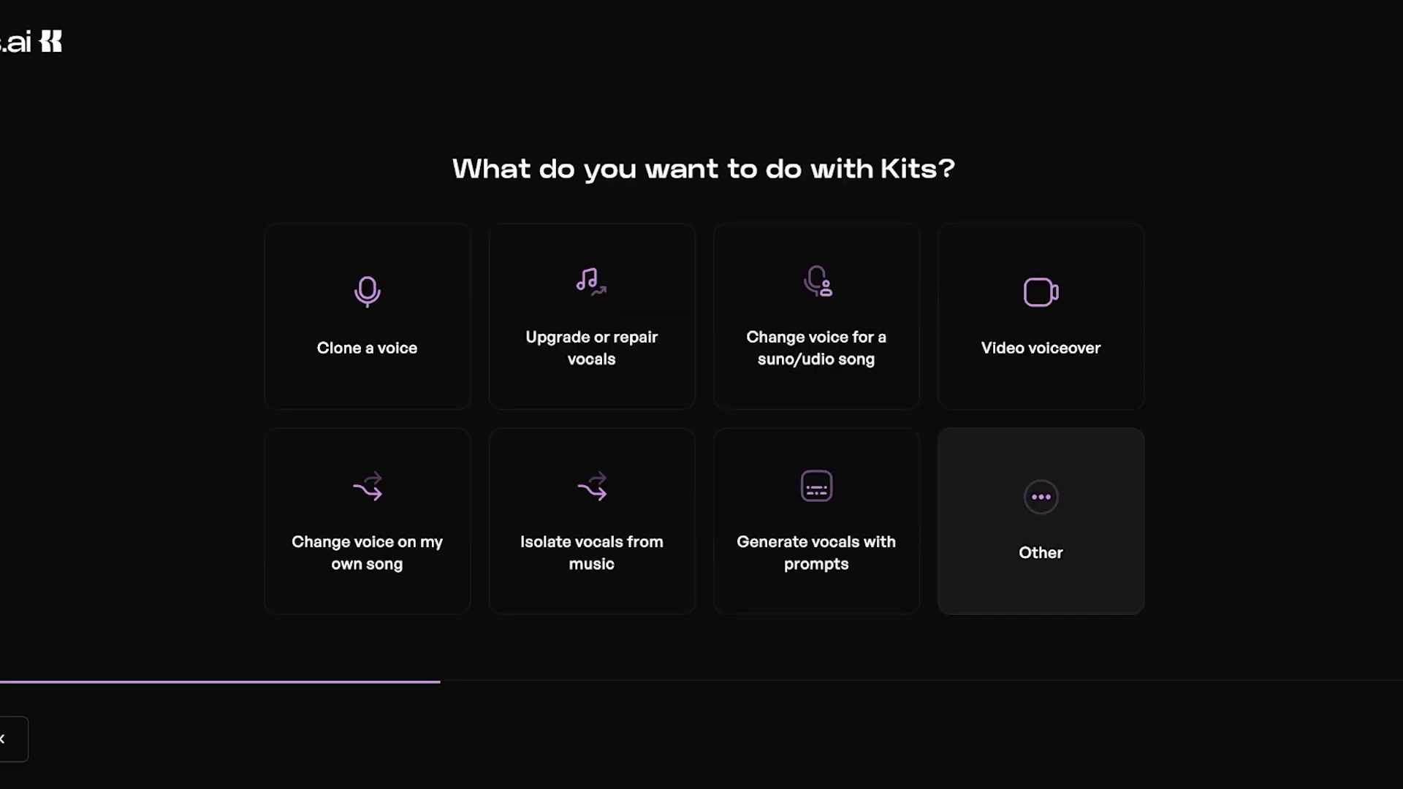
{"action": "left_click", "coordinate": [367, 322]}
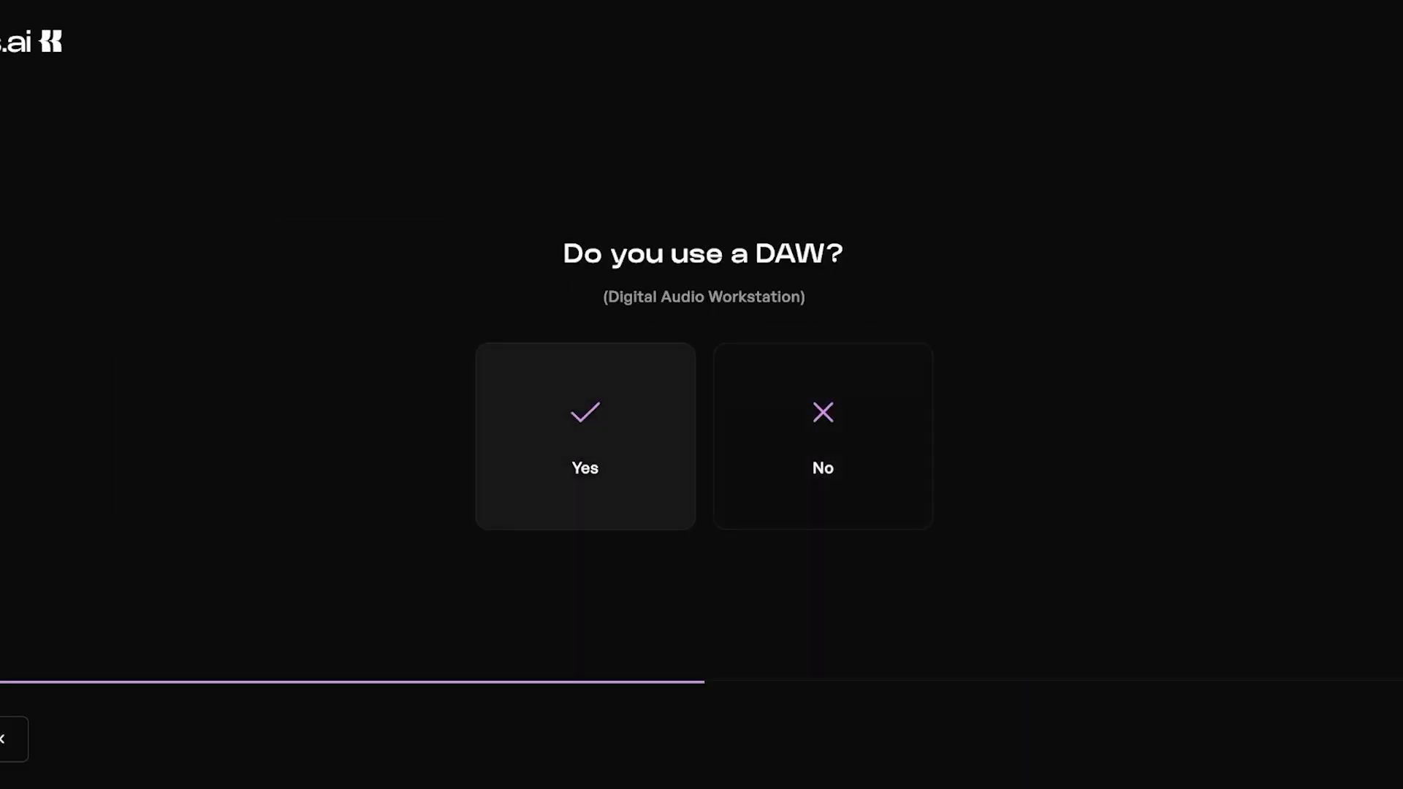
{"action": "left_click", "coordinate": [822, 437]}
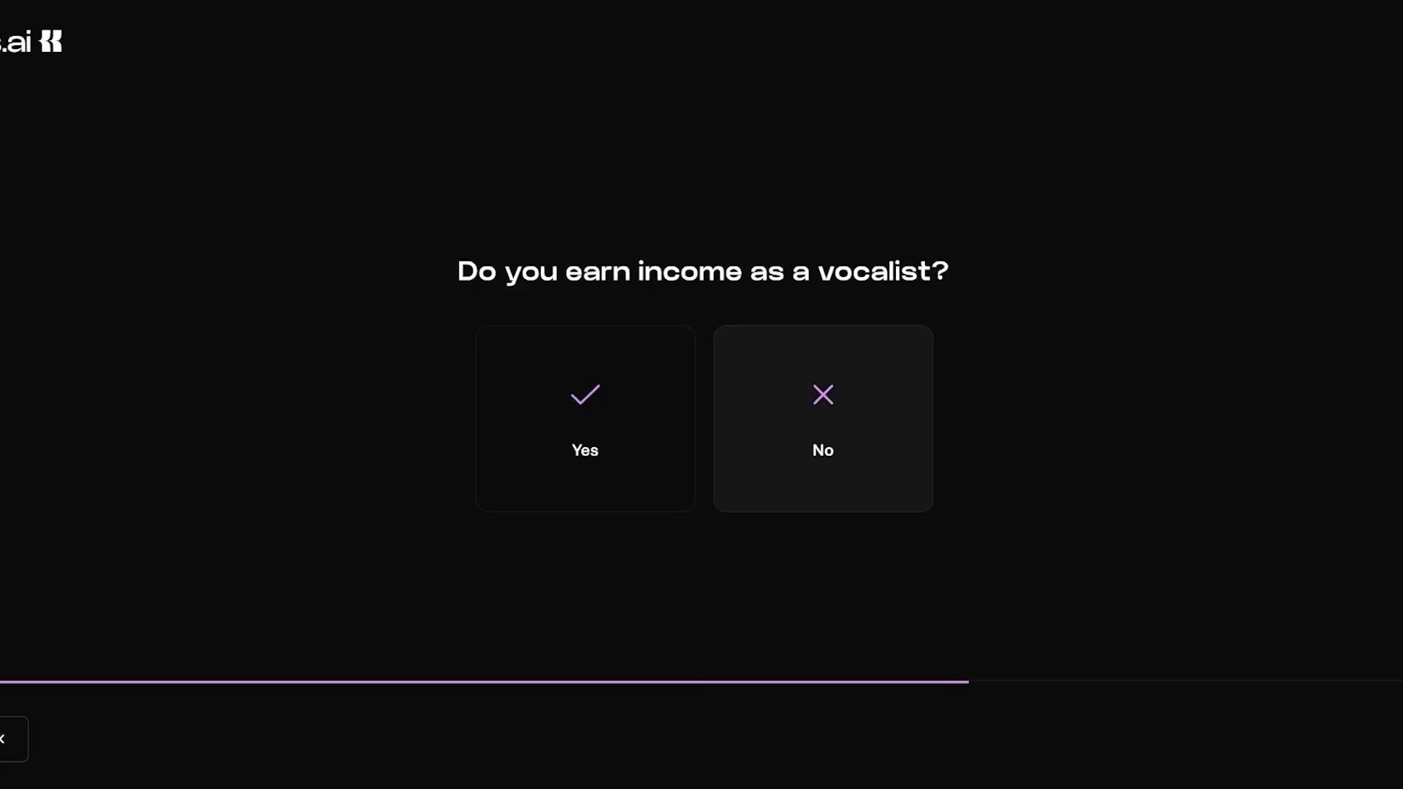
{"action": "left_click", "coordinate": [823, 424]}
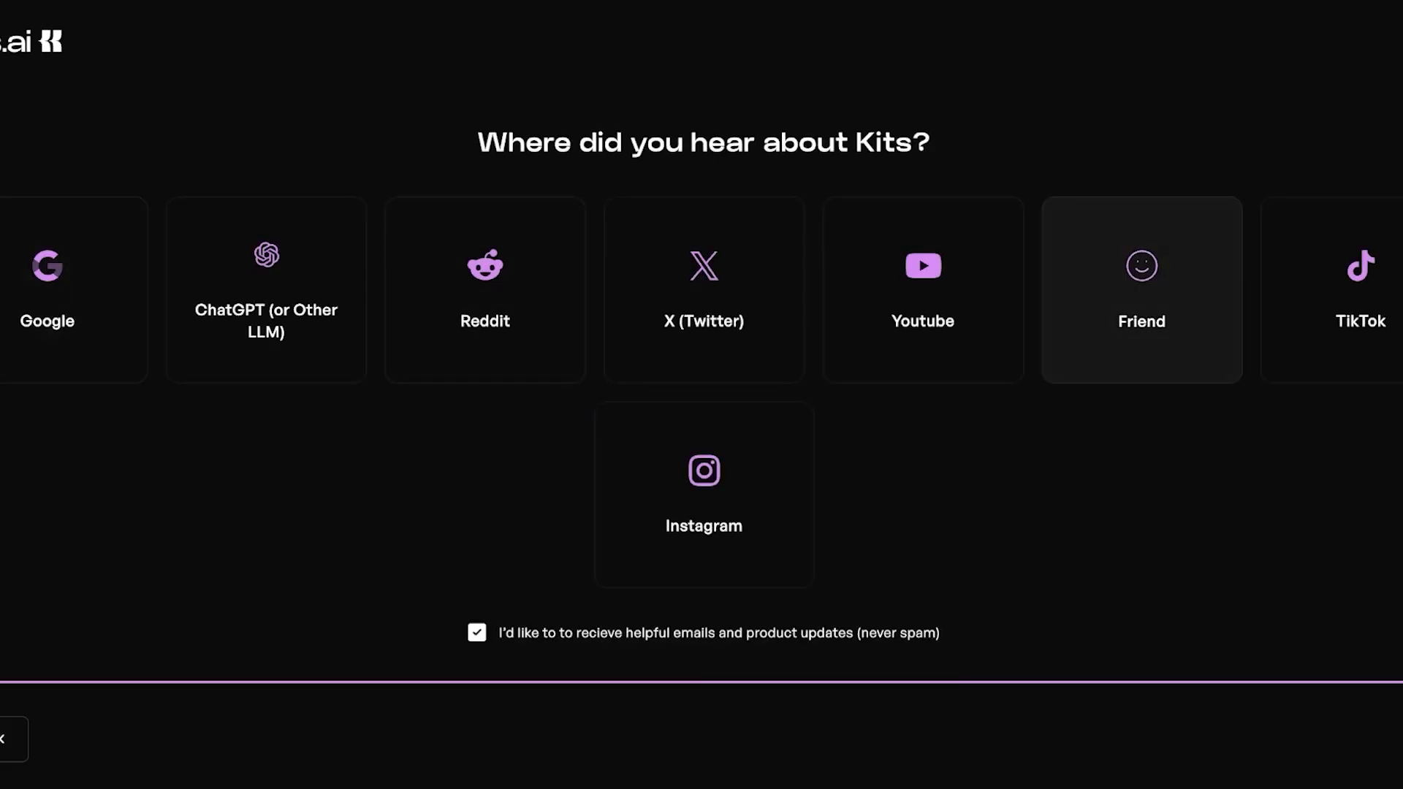
{"action": "left_click", "coordinate": [923, 292]}
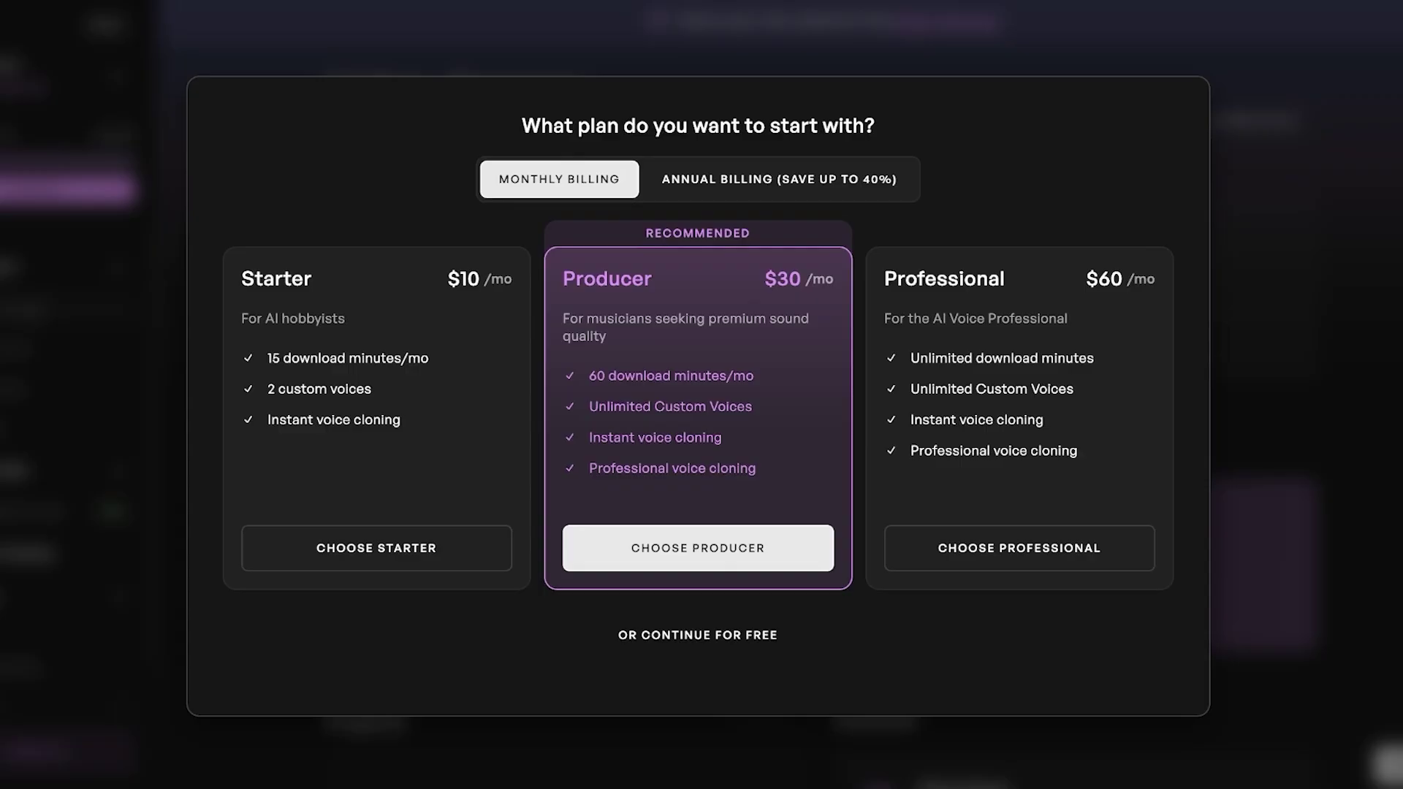
{"action": "left_click", "coordinate": [697, 635]}
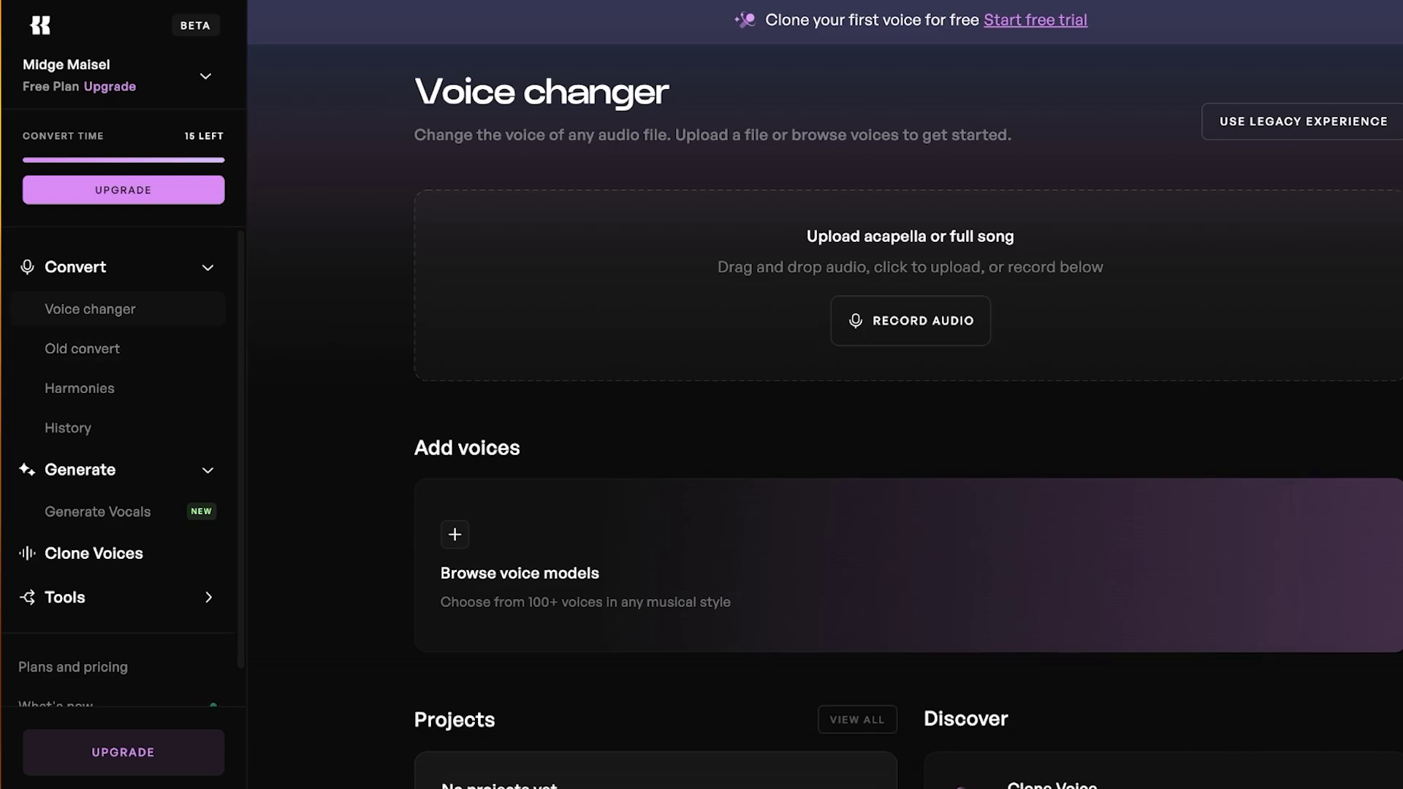
- Look through the Convert and Generate sections and view the voice creation options under Clone Voices
{"action": "left_click", "coordinate": [207, 267]}
{"action": "left_click", "coordinate": [219, 312]}
{"action": "left_click", "coordinate": [219, 312]}
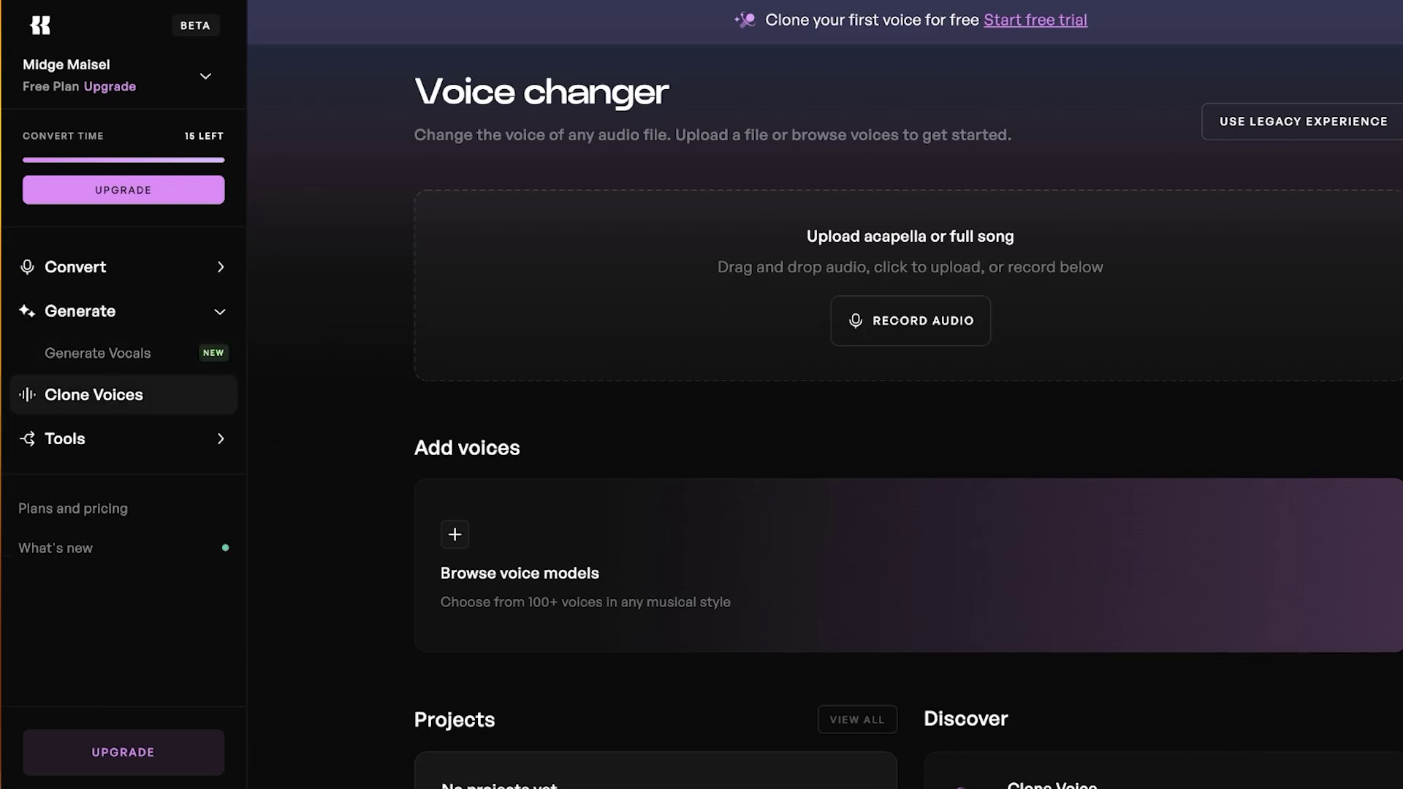
{"action": "left_click", "coordinate": [94, 395]}
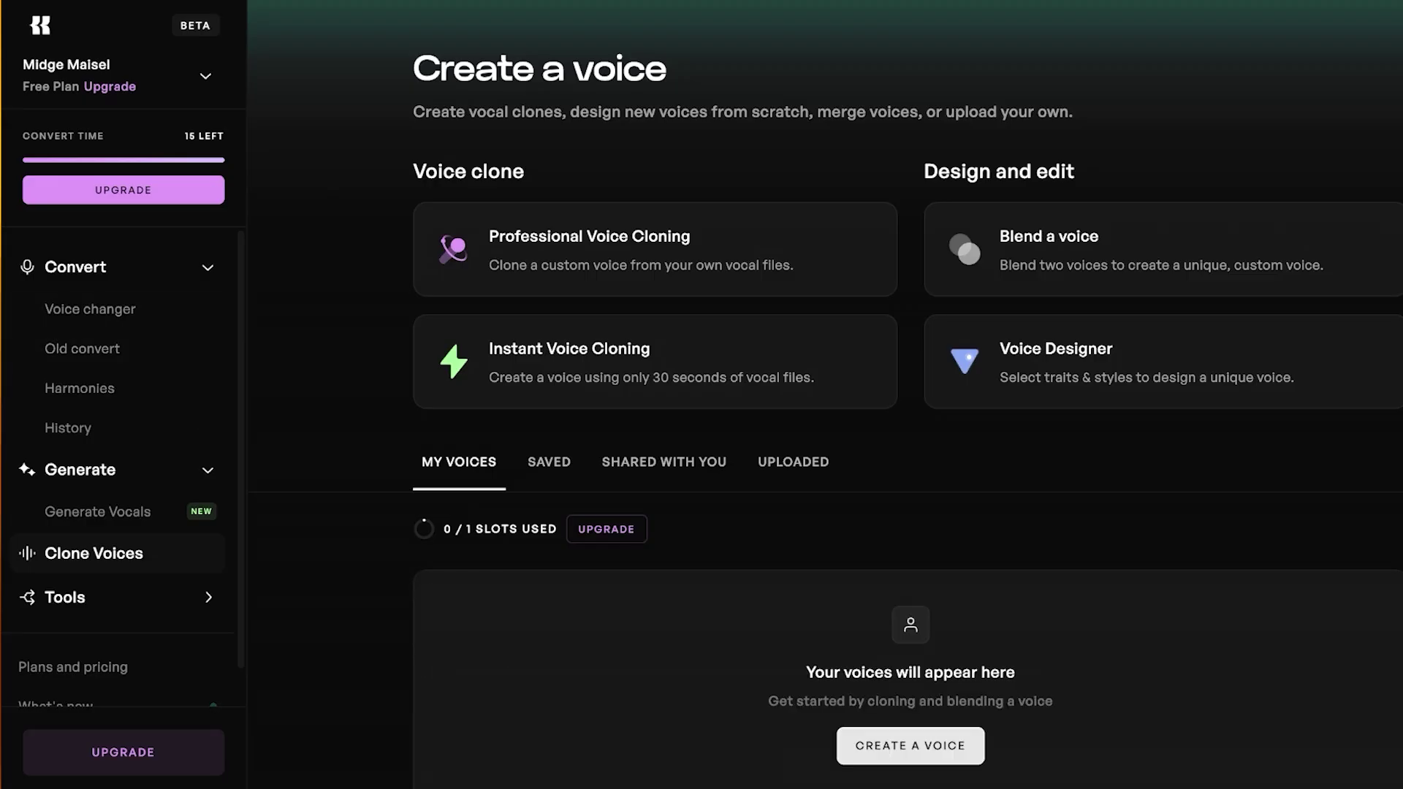
- Look over the Voice changer and Harmonies pages in the Convert section
{"action": "left_click", "coordinate": [208, 268]}
{"action": "left_click", "coordinate": [208, 267]}
{"action": "left_click", "coordinate": [90, 309]}
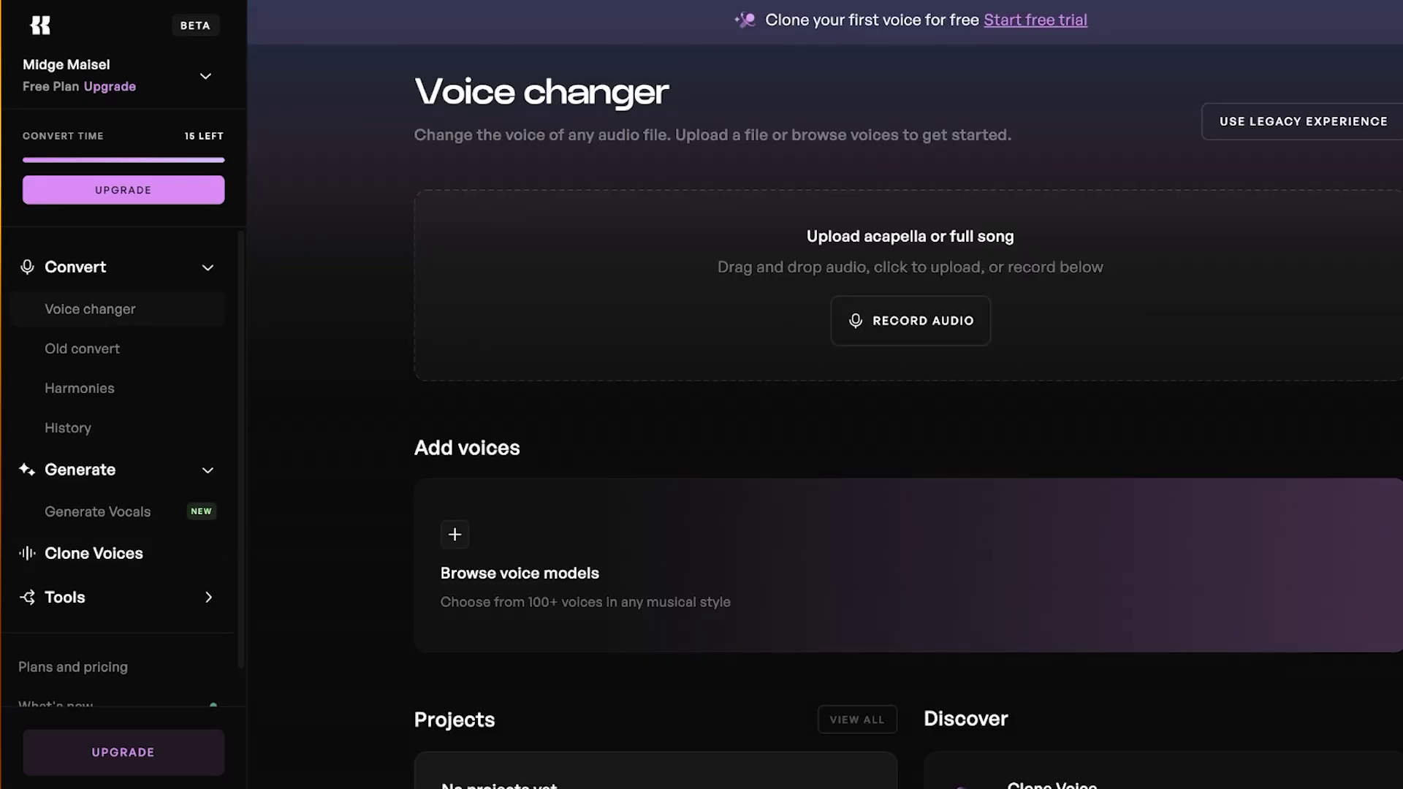
{"action": "left_click", "coordinate": [208, 268]}
{"action": "left_click", "coordinate": [208, 267]}
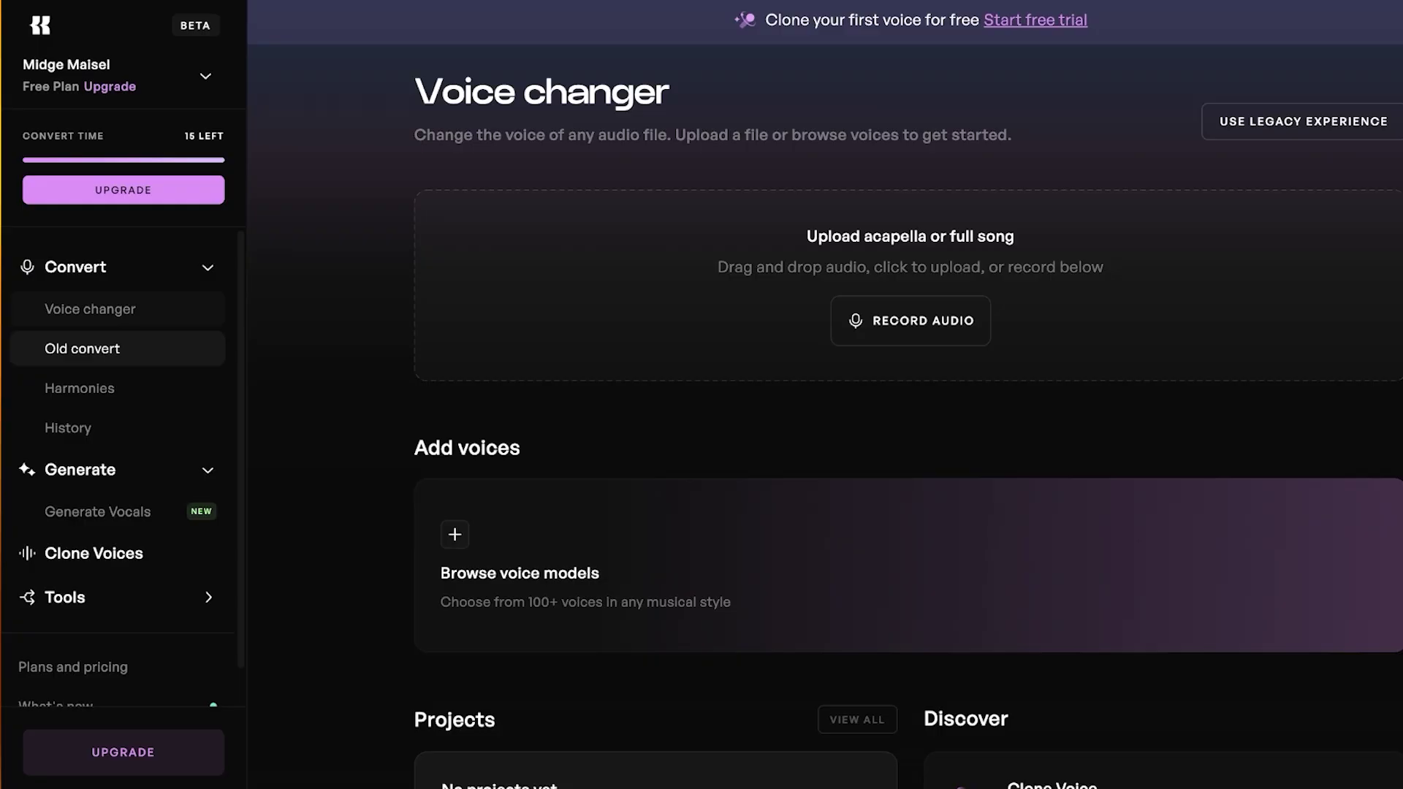
{"action": "left_click", "coordinate": [78, 388]}
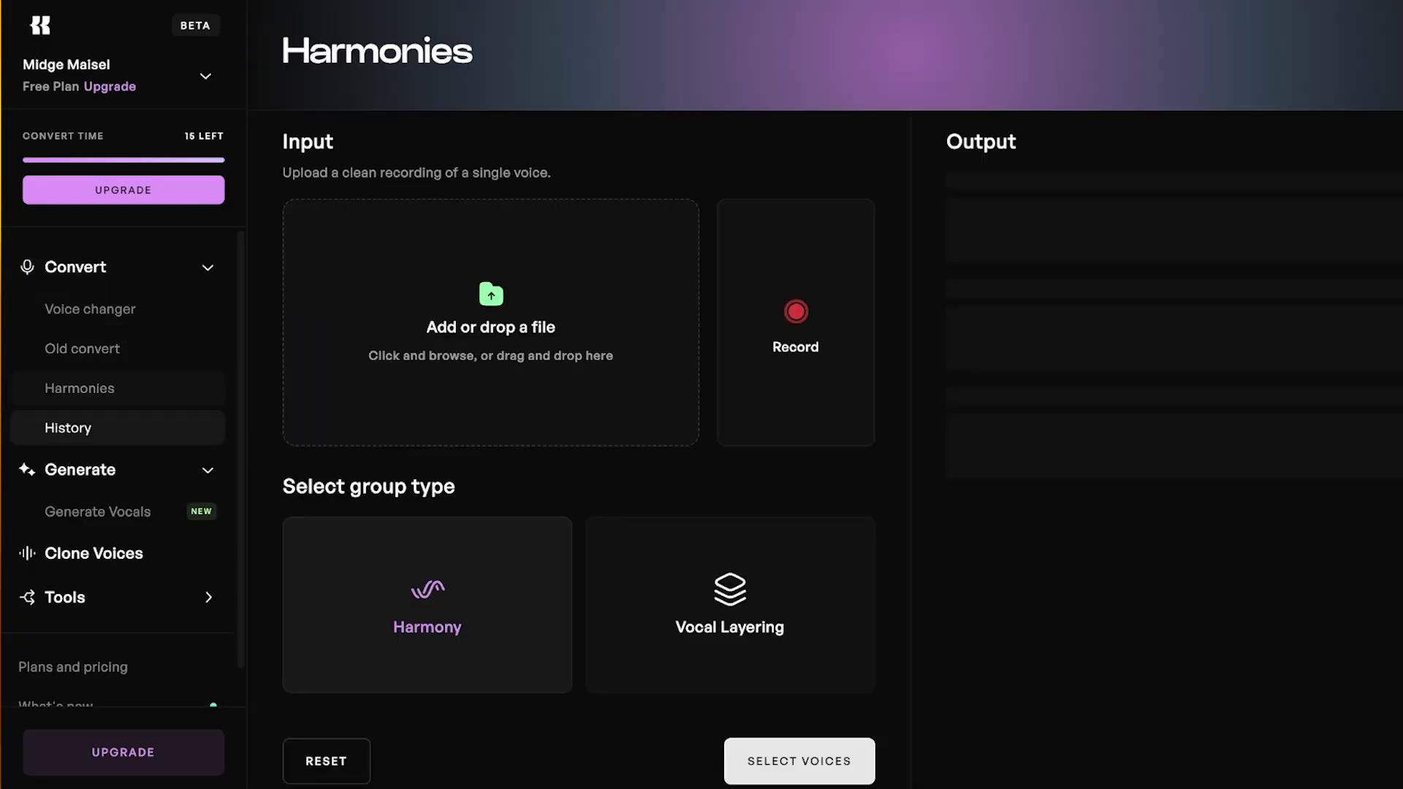
- Examine the list of audio tools and the Generate Vocals page, and return to the Voice changer
{"action": "left_click", "coordinate": [90, 309]}
{"action": "left_click", "coordinate": [73, 597]}
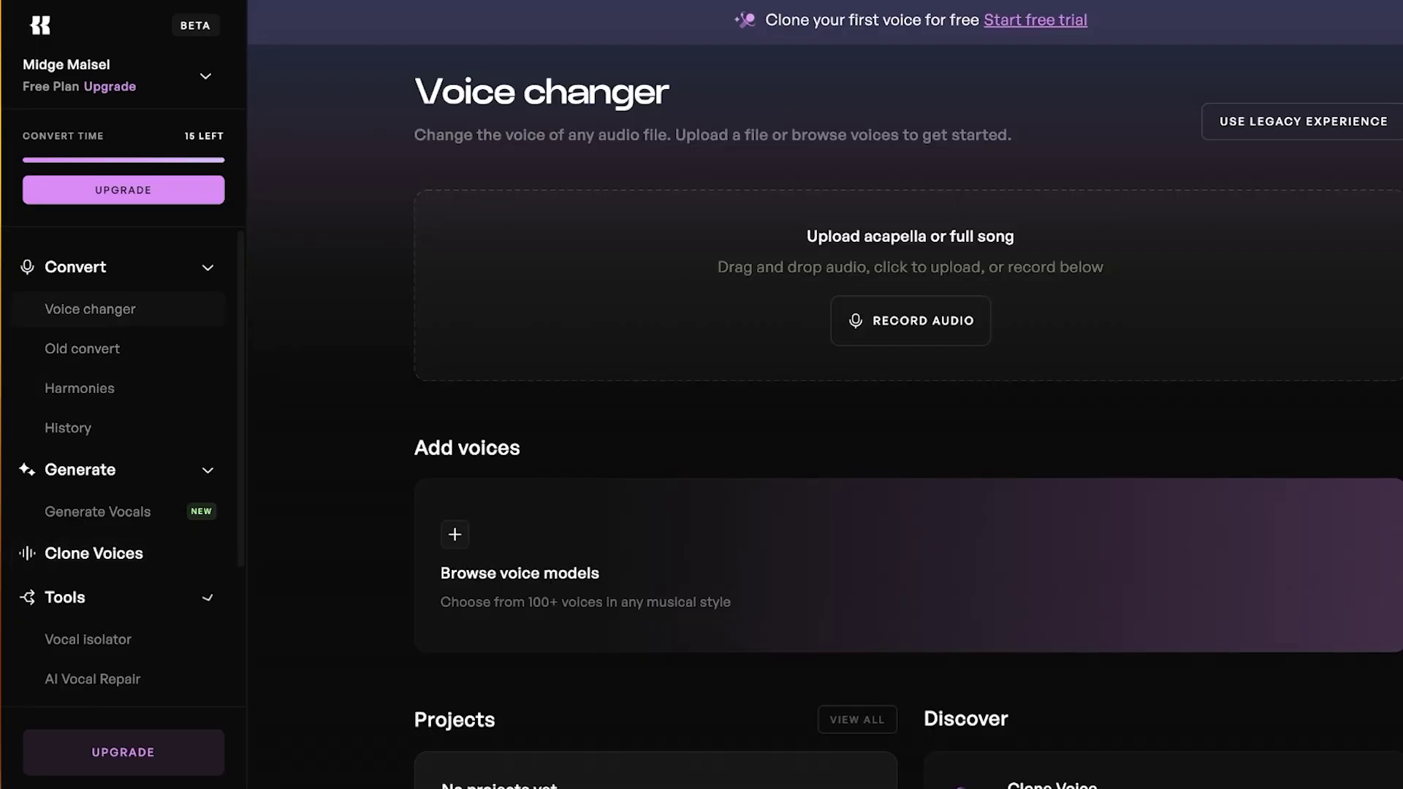
{"action": "scroll", "coordinate": [121, 453], "scroll_direction": "down", "scroll_amount": 3}
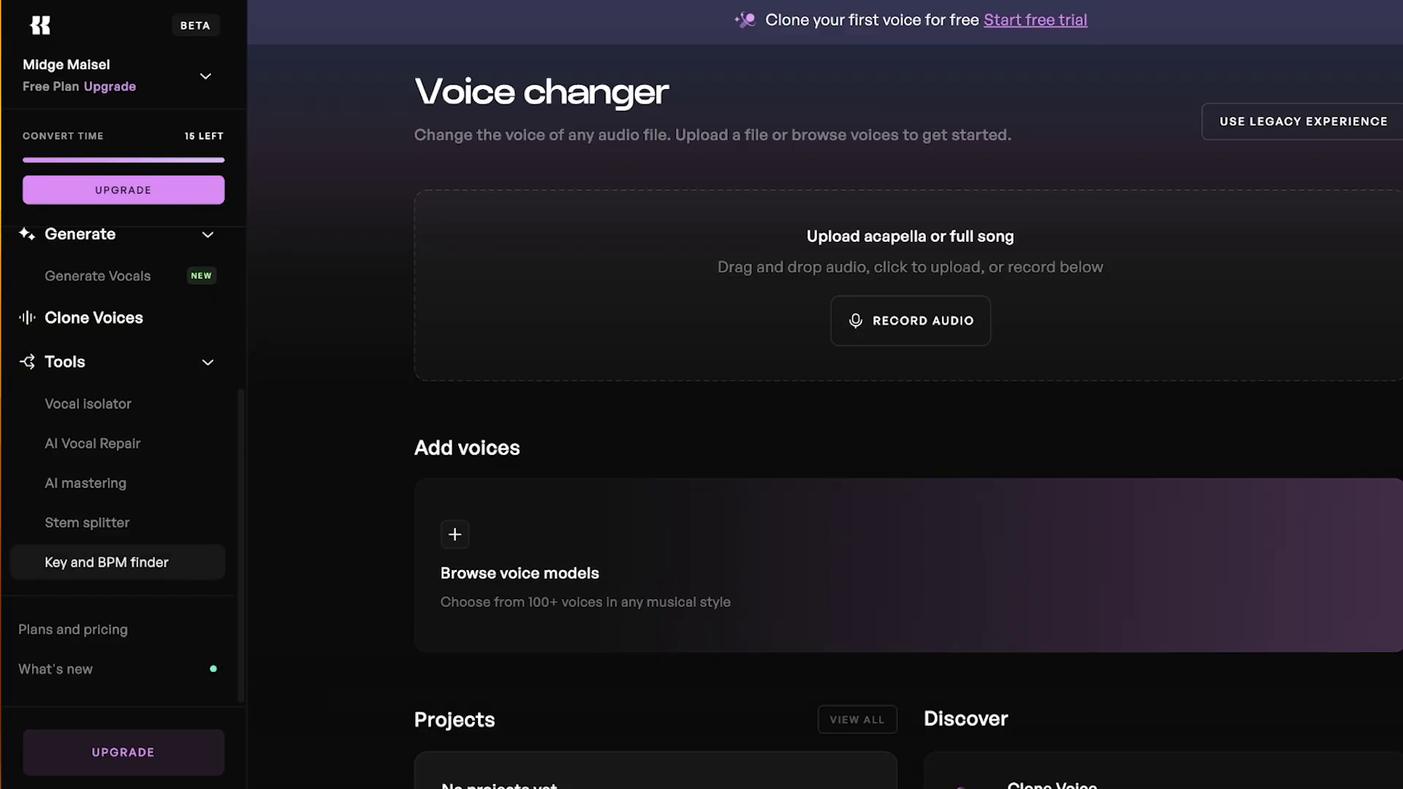
{"action": "scroll", "coordinate": [117, 512], "scroll_direction": "up", "scroll_amount": 3}
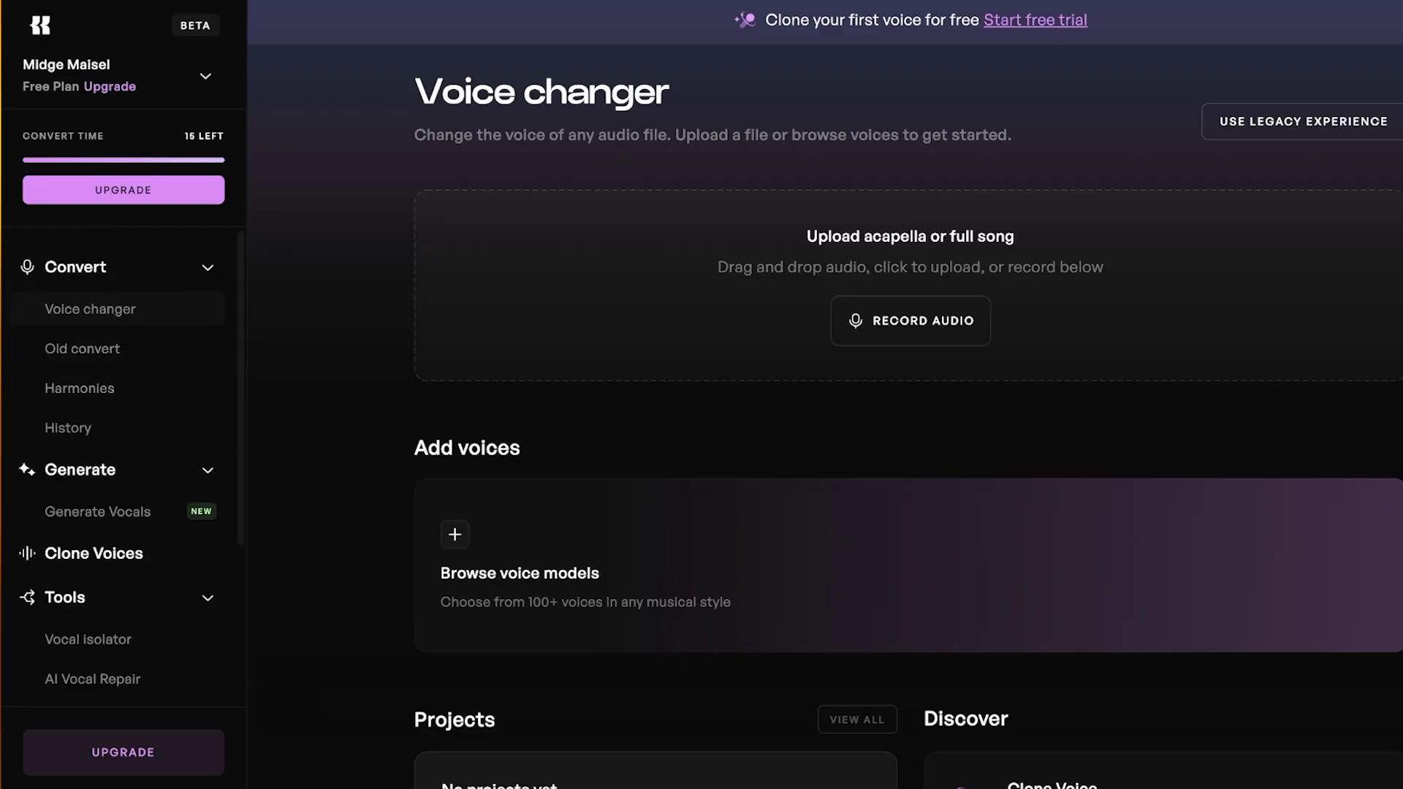
{"action": "left_click", "coordinate": [97, 511]}
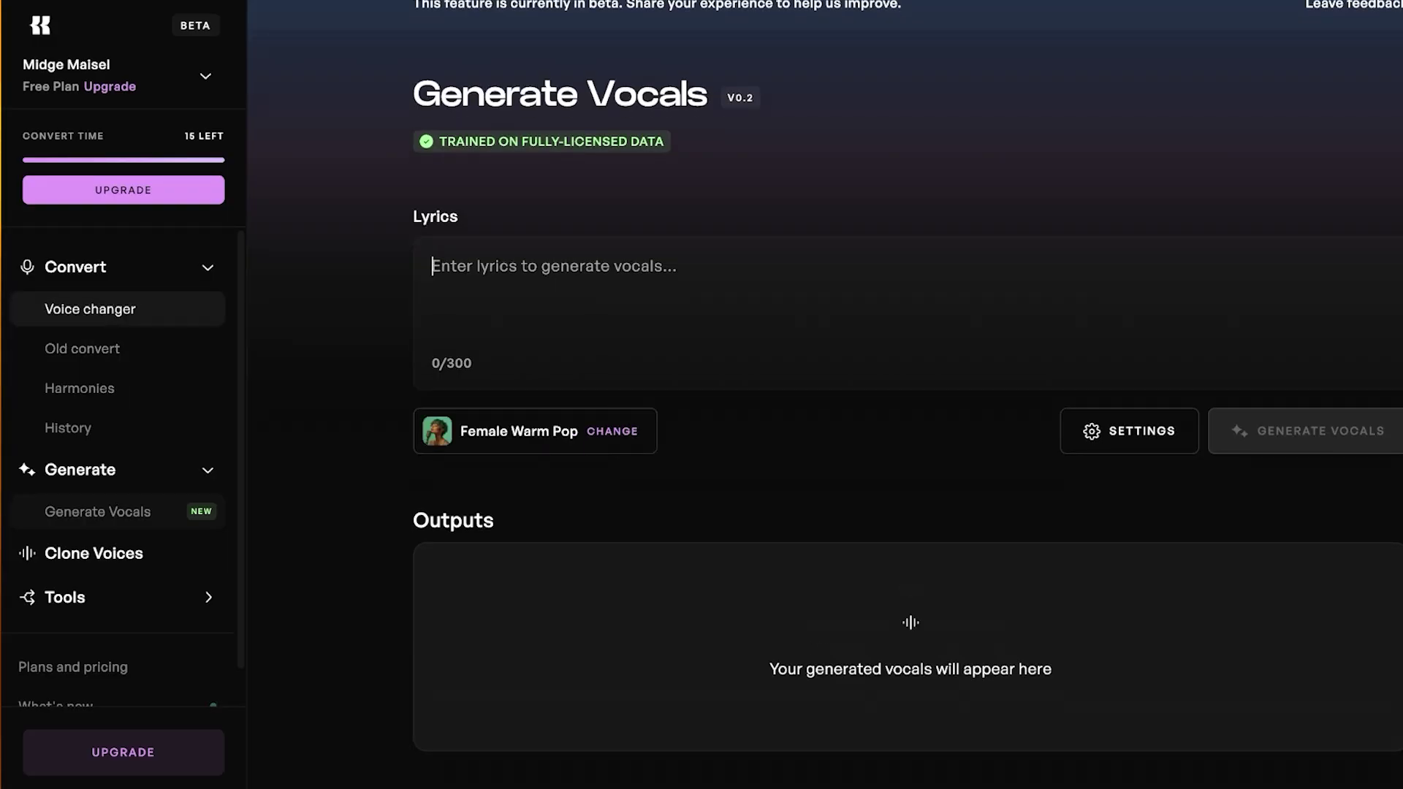
{"action": "left_click", "coordinate": [90, 308]}
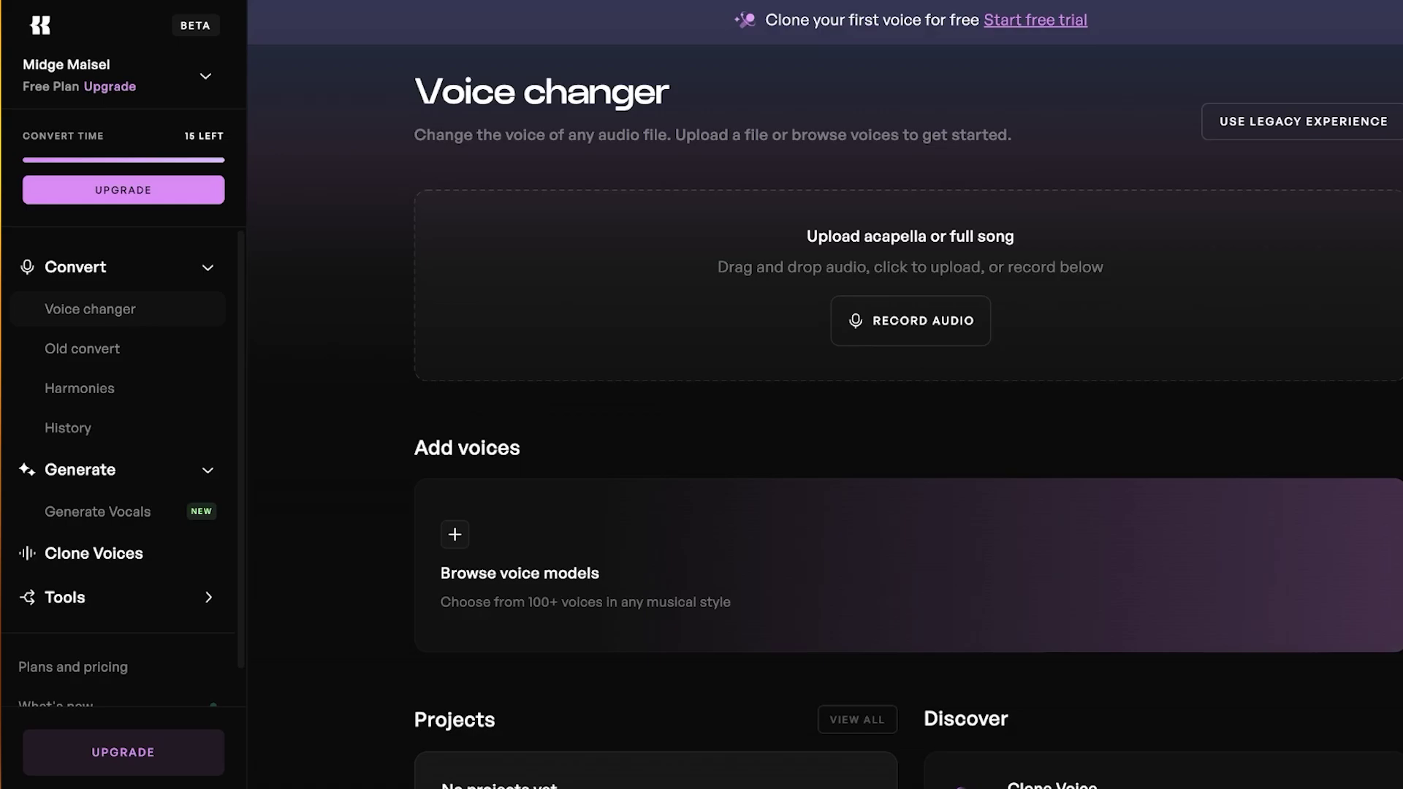
- Start Create Demo with Your Voice using a new voice and try Instant Voice Cloning with its 3-day free trial
{"action": "scroll", "coordinate": [826, 409], "scroll_direction": "down", "scroll_amount": 1}
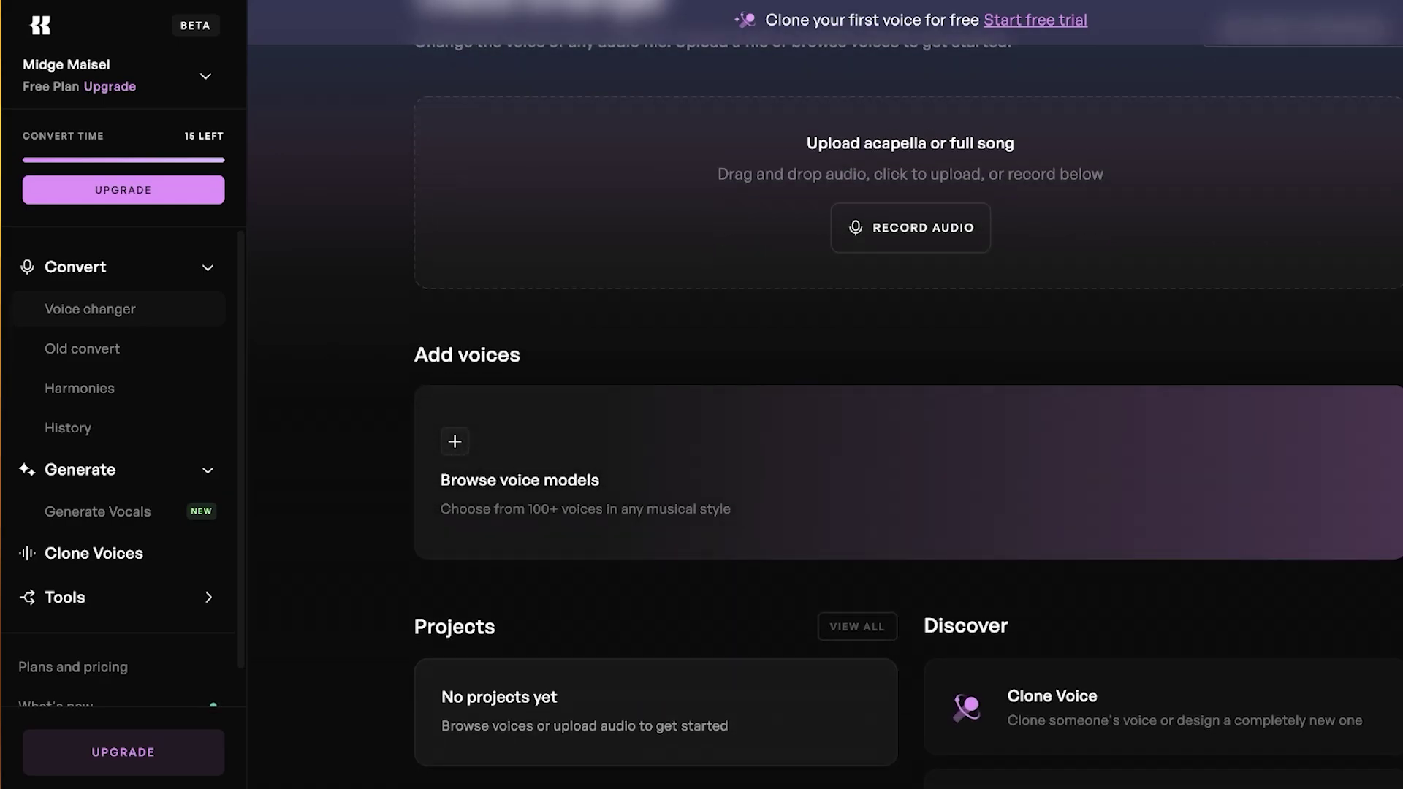
{"action": "scroll", "coordinate": [826, 409], "scroll_direction": "up", "scroll_amount": 1}
{"action": "scroll", "coordinate": [826, 409], "scroll_direction": "down", "scroll_amount": 5}
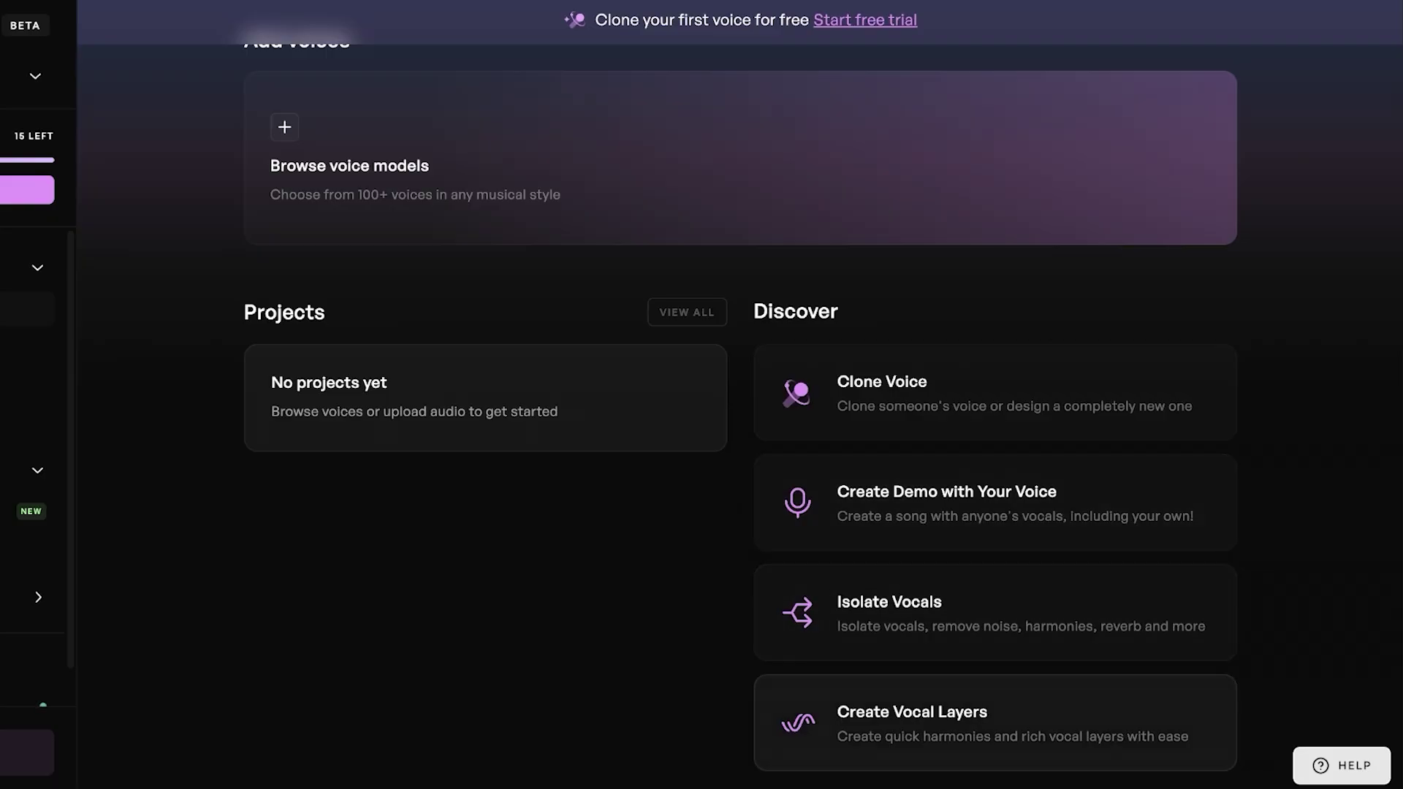
{"action": "left_click", "coordinate": [995, 503]}
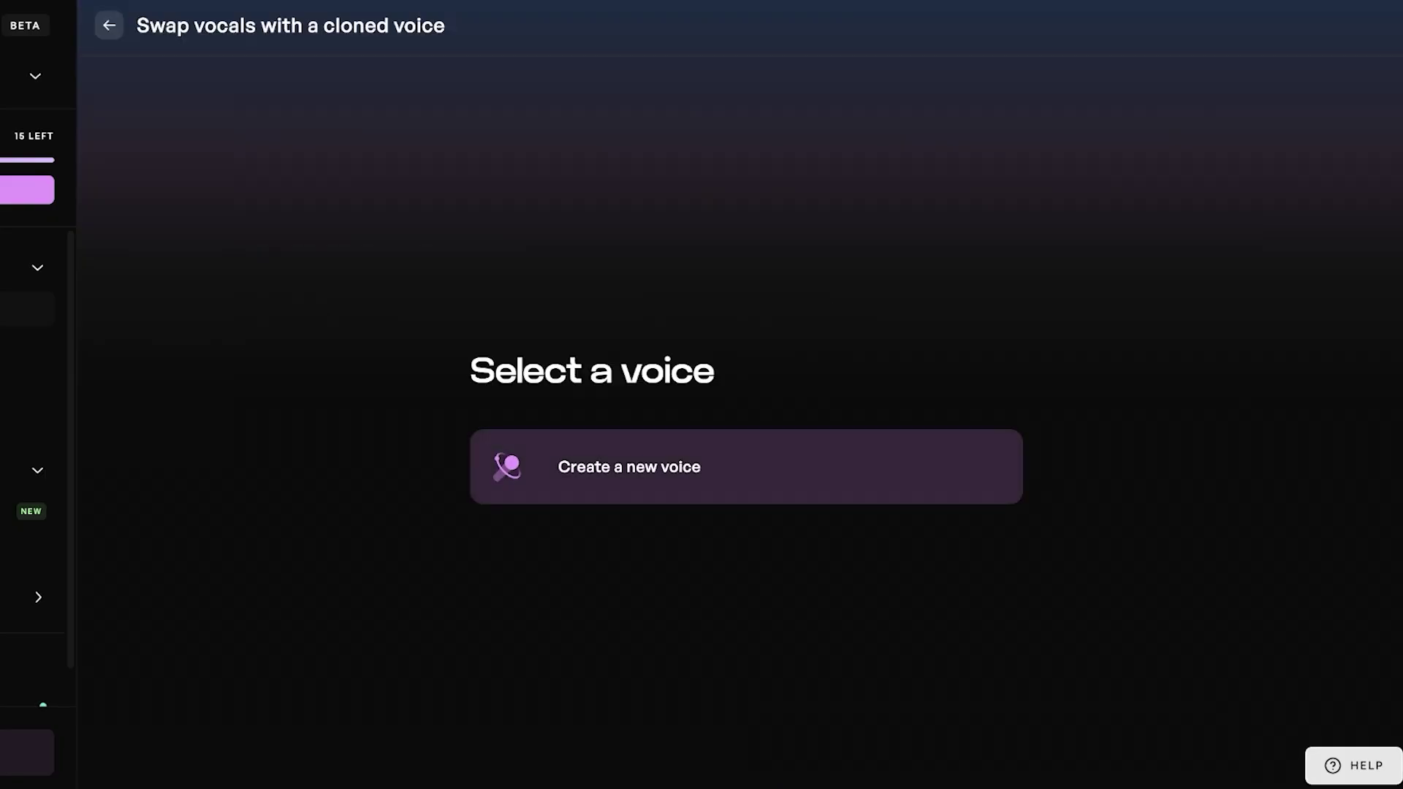
{"action": "left_click", "coordinate": [746, 486]}
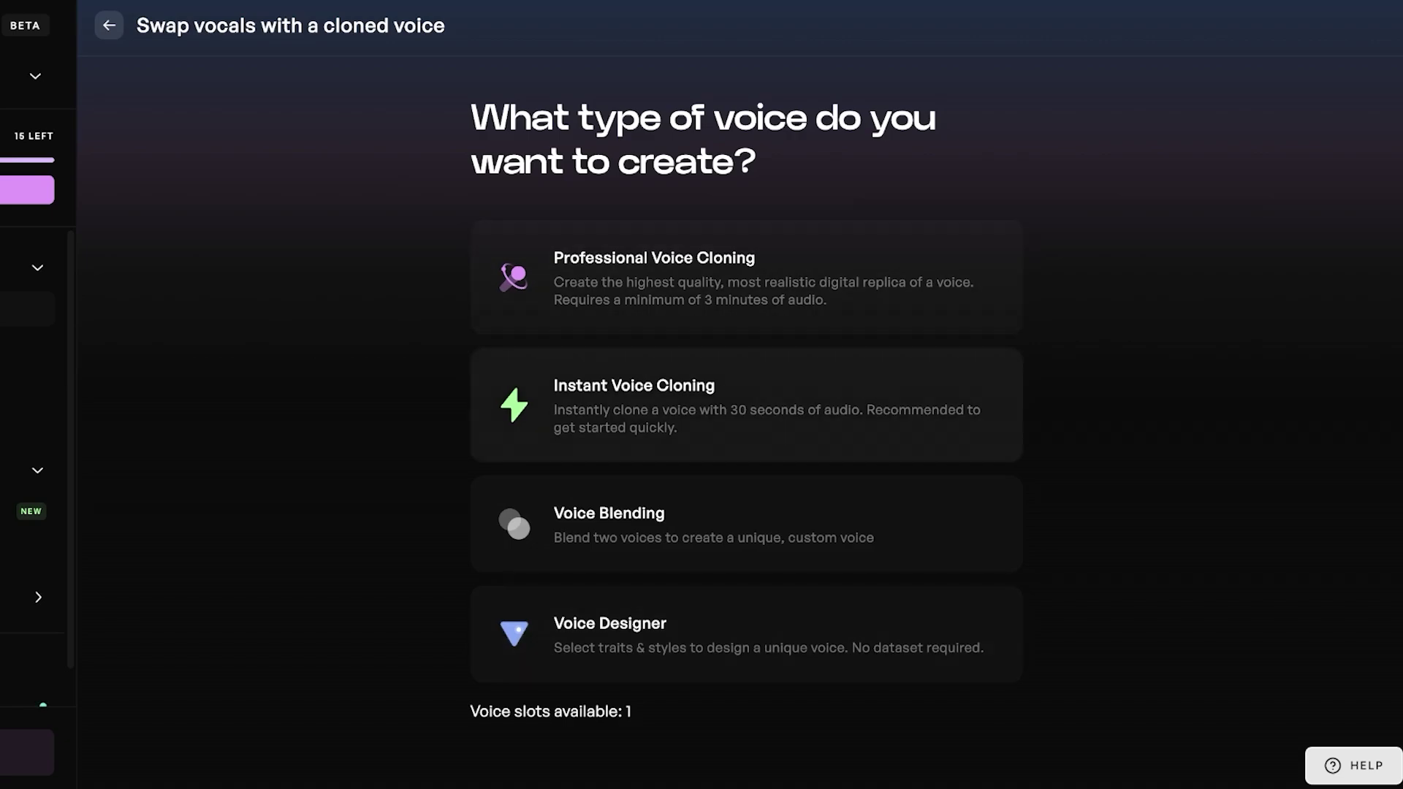
{"action": "left_click", "coordinate": [731, 407]}
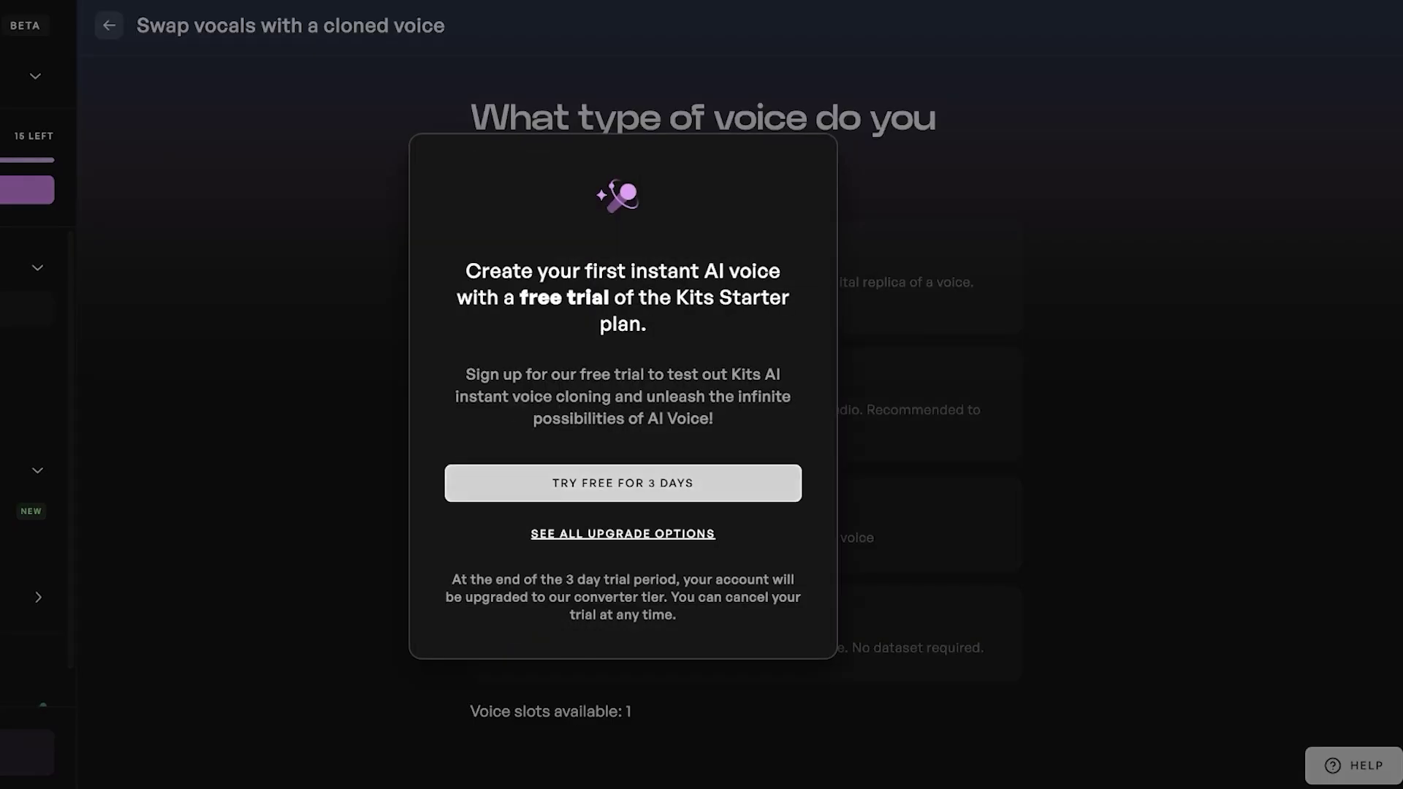
{"action": "left_click", "coordinate": [624, 484]}
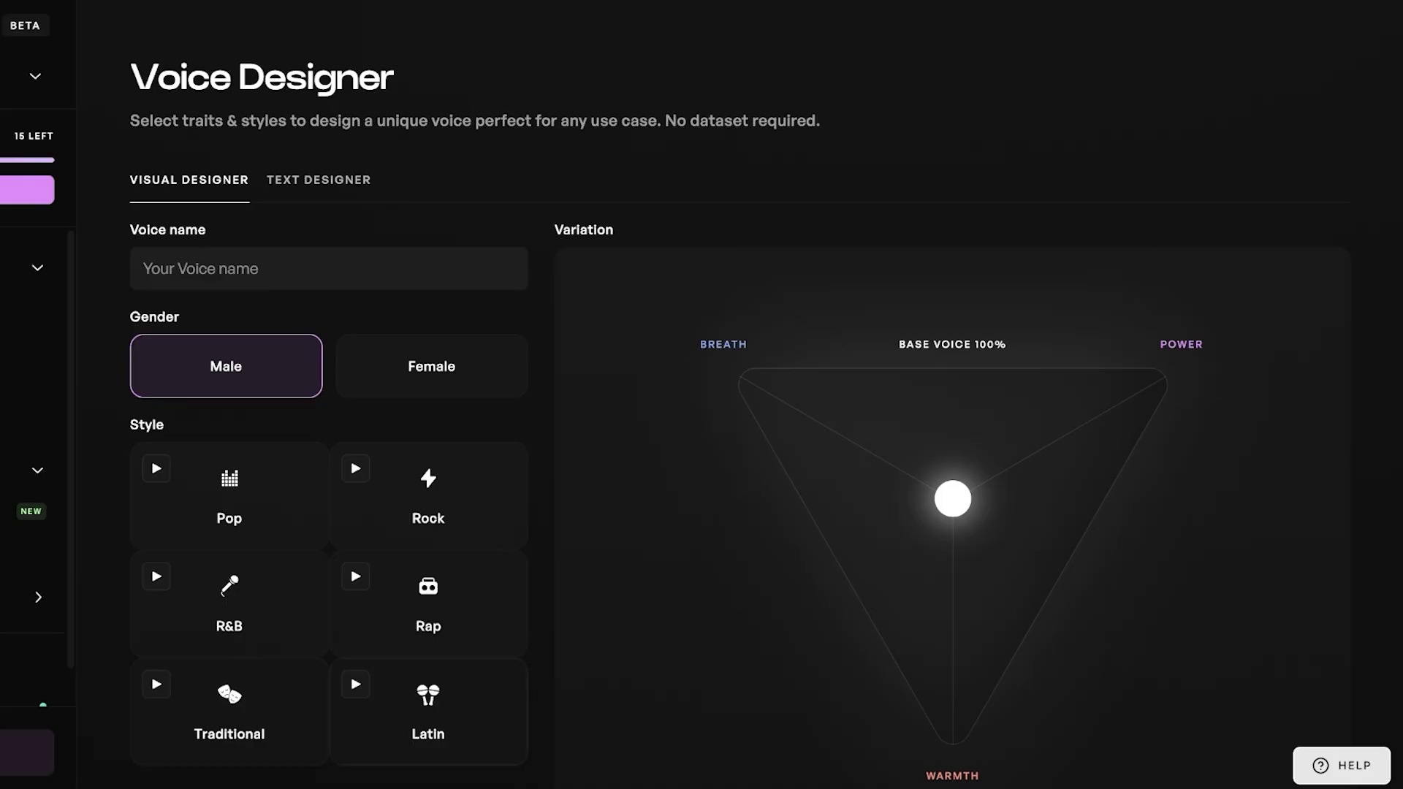
- Set the designed voice's gender to Female, view the Text Designer and return to the Visual Designer
{"action": "left_click", "coordinate": [431, 366]}
{"action": "left_click", "coordinate": [329, 268]}
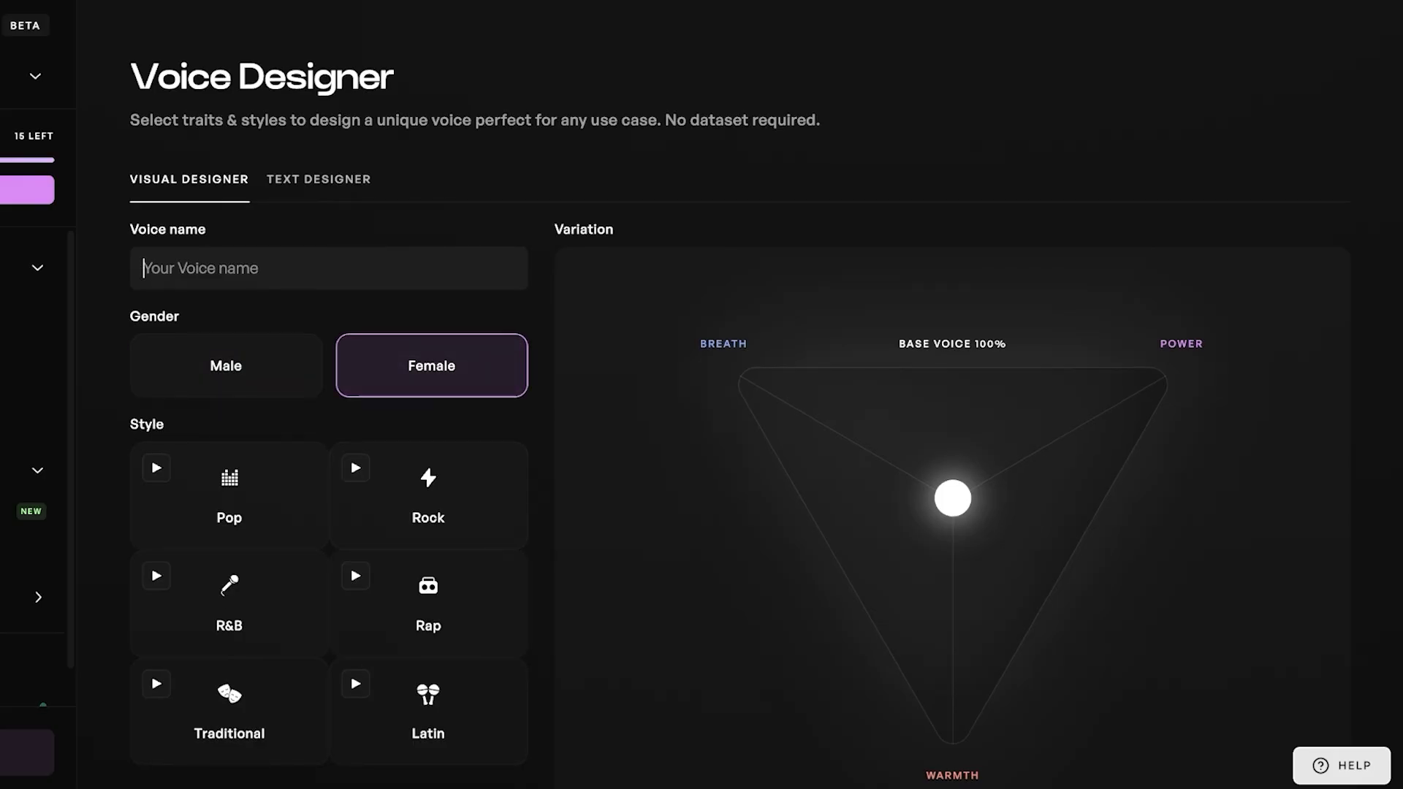
{"action": "scroll", "coordinate": [431, 358], "scroll_direction": "down", "scroll_amount": 3}
{"action": "scroll", "coordinate": [431, 358], "scroll_direction": "up", "scroll_amount": 3}
{"action": "left_click", "coordinate": [319, 180]}
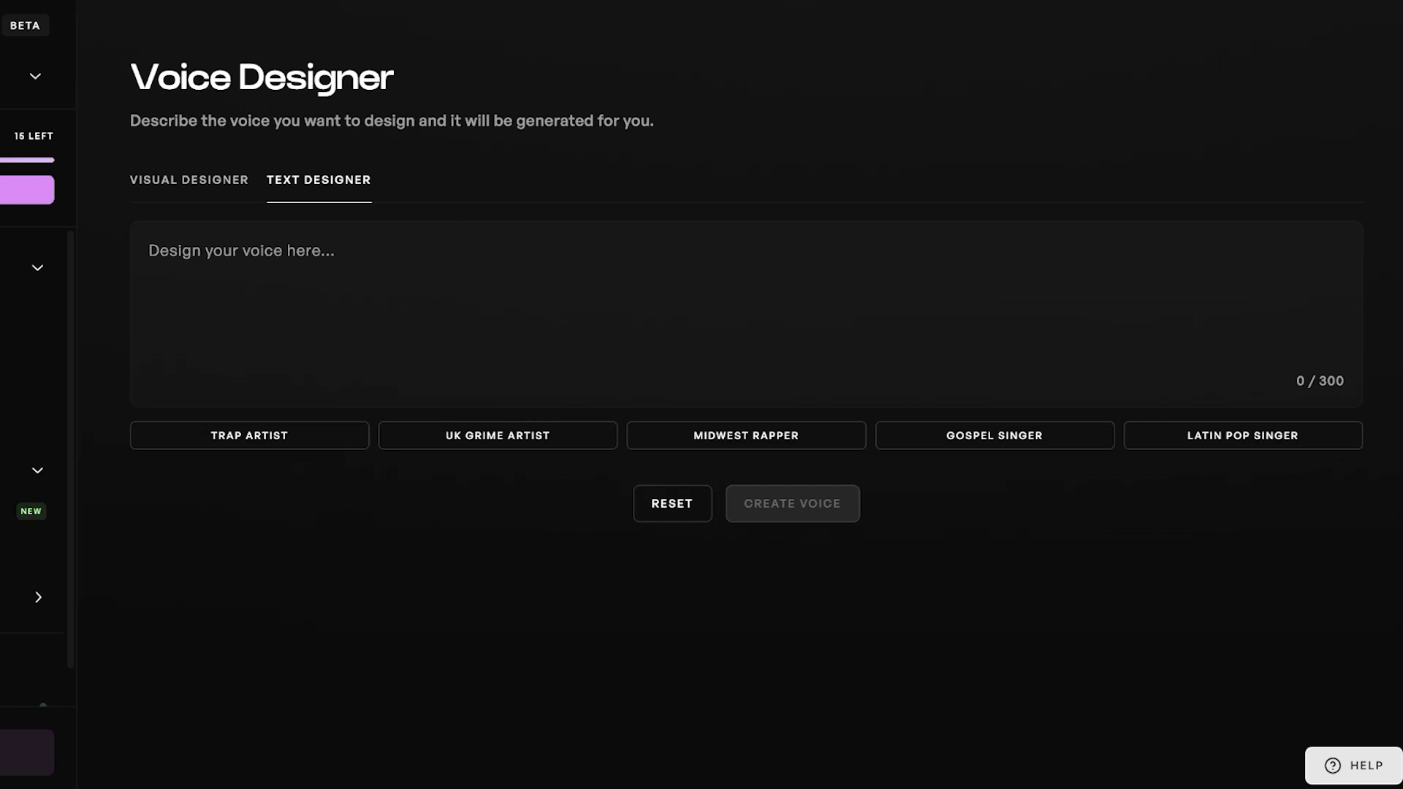
{"action": "left_click", "coordinate": [189, 179]}
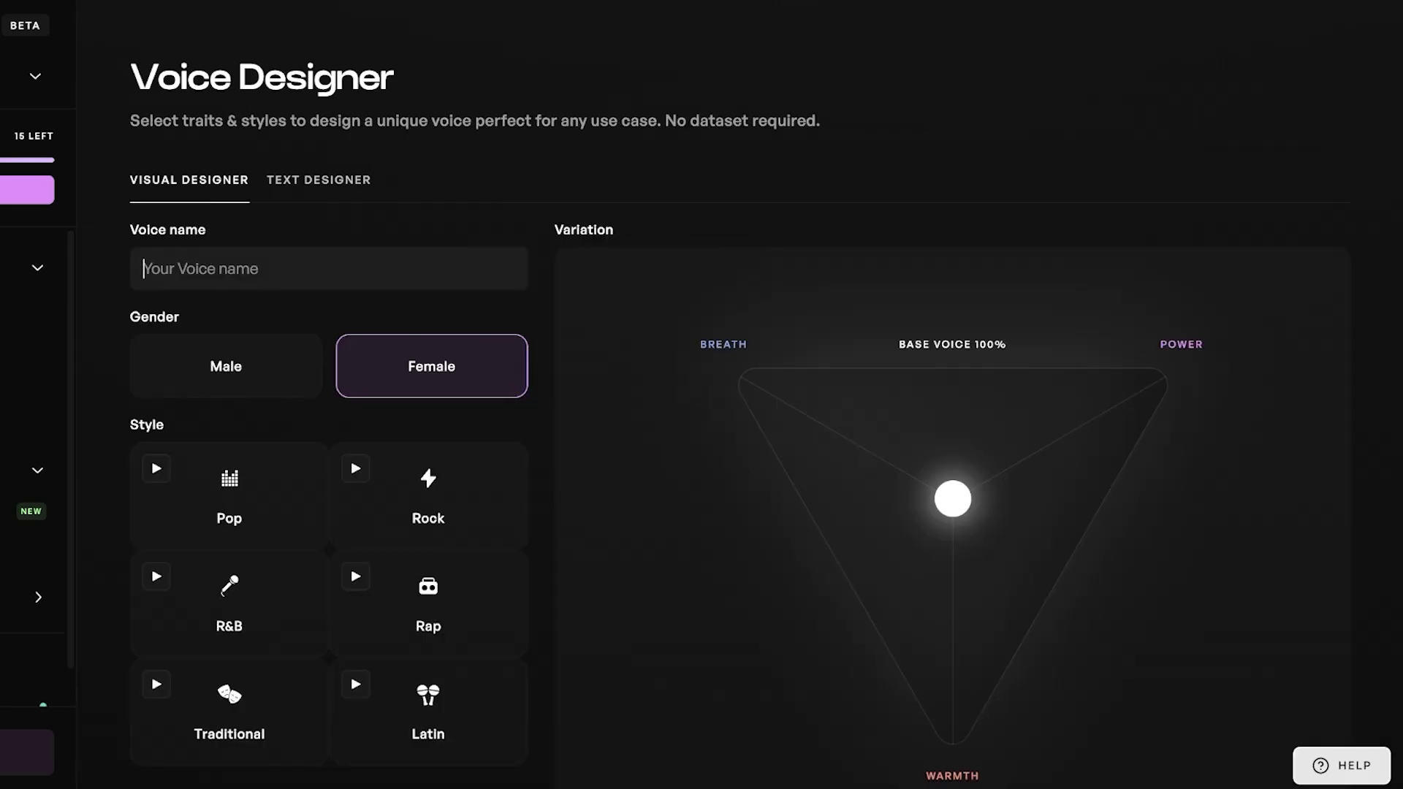
- Name the designed voice "Ally" and select the Pop style
{"action": "type", "text": "Ally"}
{"action": "scroll", "coordinate": [409, 380], "scroll_direction": "down", "scroll_amount": 1}
{"action": "left_click", "coordinate": [242, 445]}
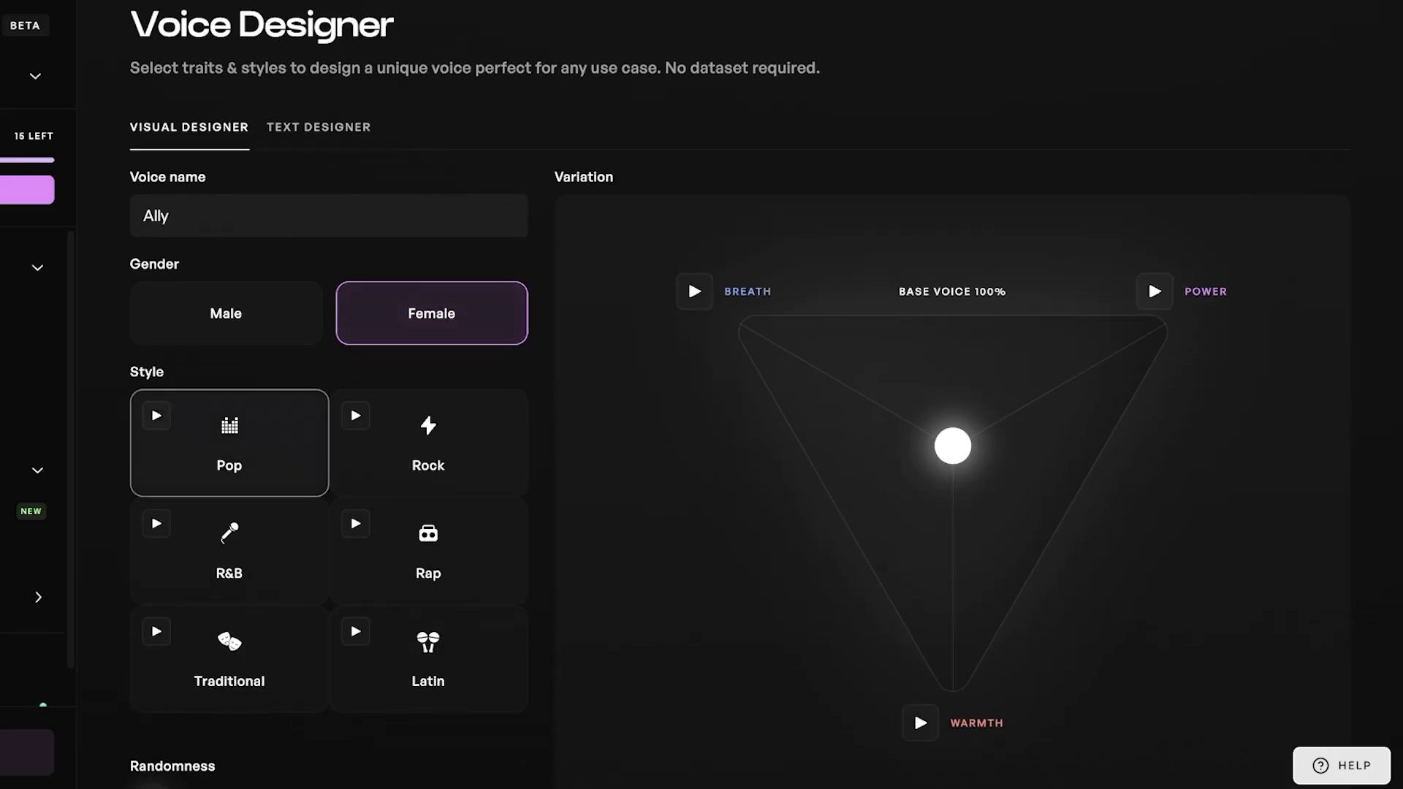
- Create the Ally voice with randomness raised to slightly below the middle and a variation of about 36% breath, 26% warmth and 38% base voice
{"action": "scroll", "coordinate": [241, 446], "scroll_direction": "down", "scroll_amount": 2}
{"action": "scroll", "coordinate": [241, 439], "scroll_direction": "down", "scroll_amount": 1}
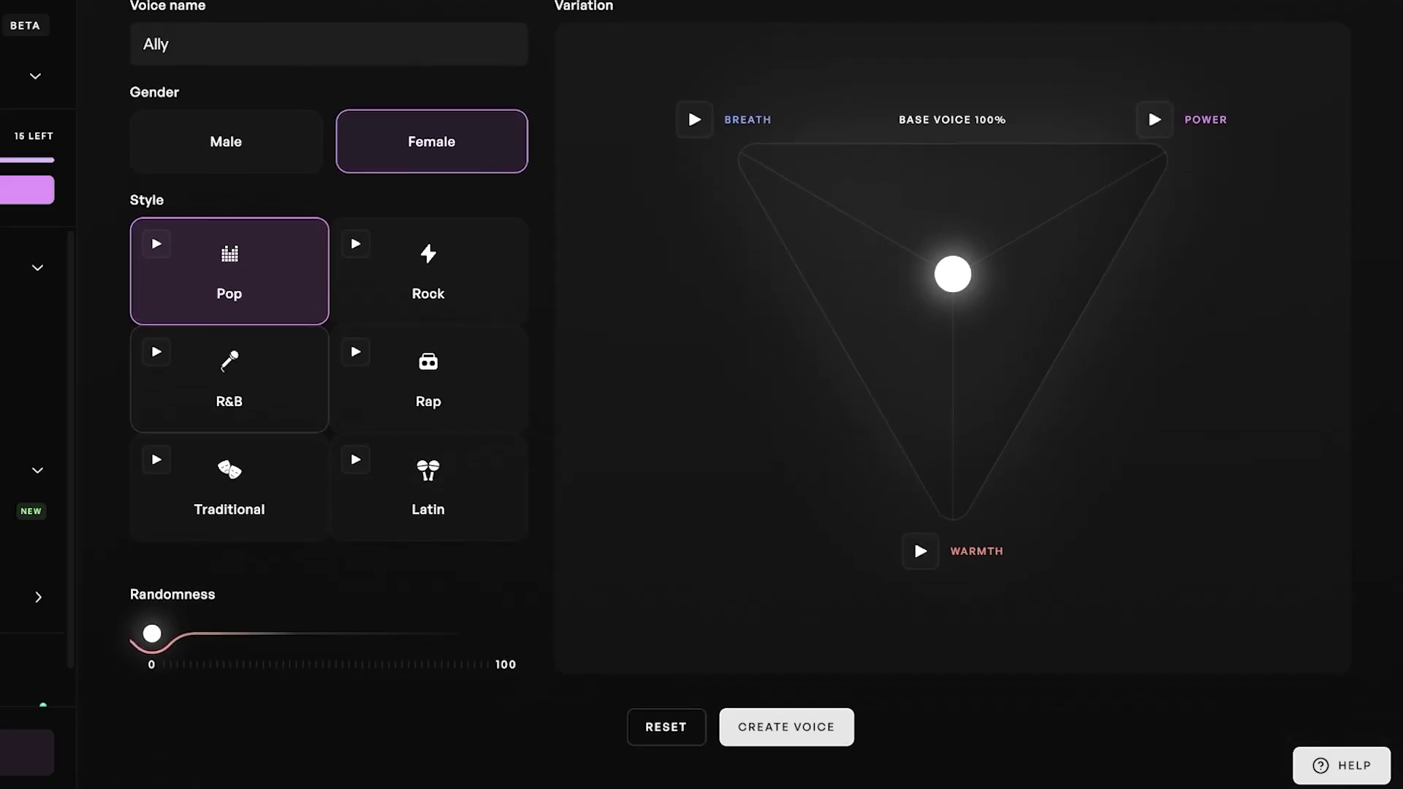
{"action": "left_click_drag", "start_coordinate": [152, 634], "coordinate": [288, 634]}
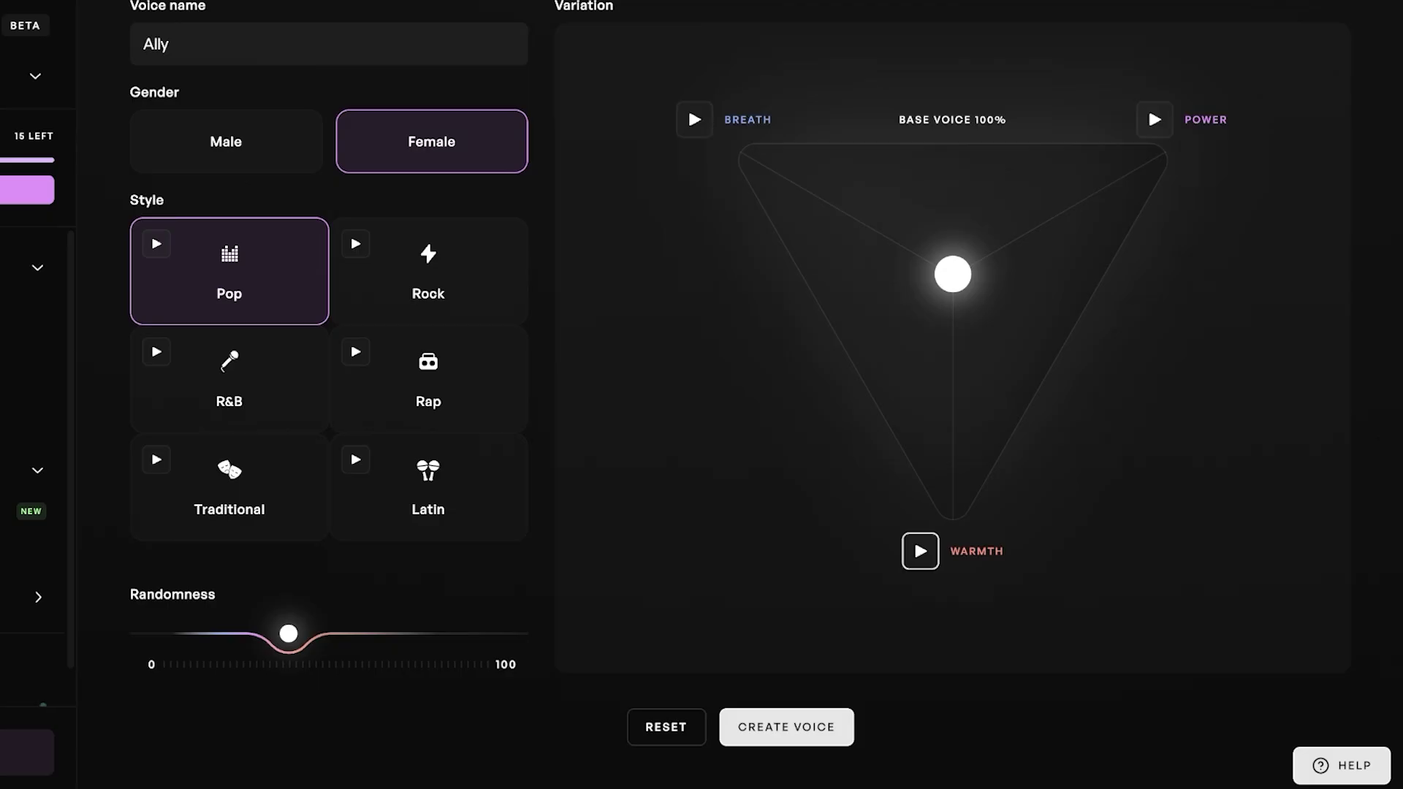
{"action": "left_click_drag", "start_coordinate": [953, 274], "coordinate": [897, 262]}
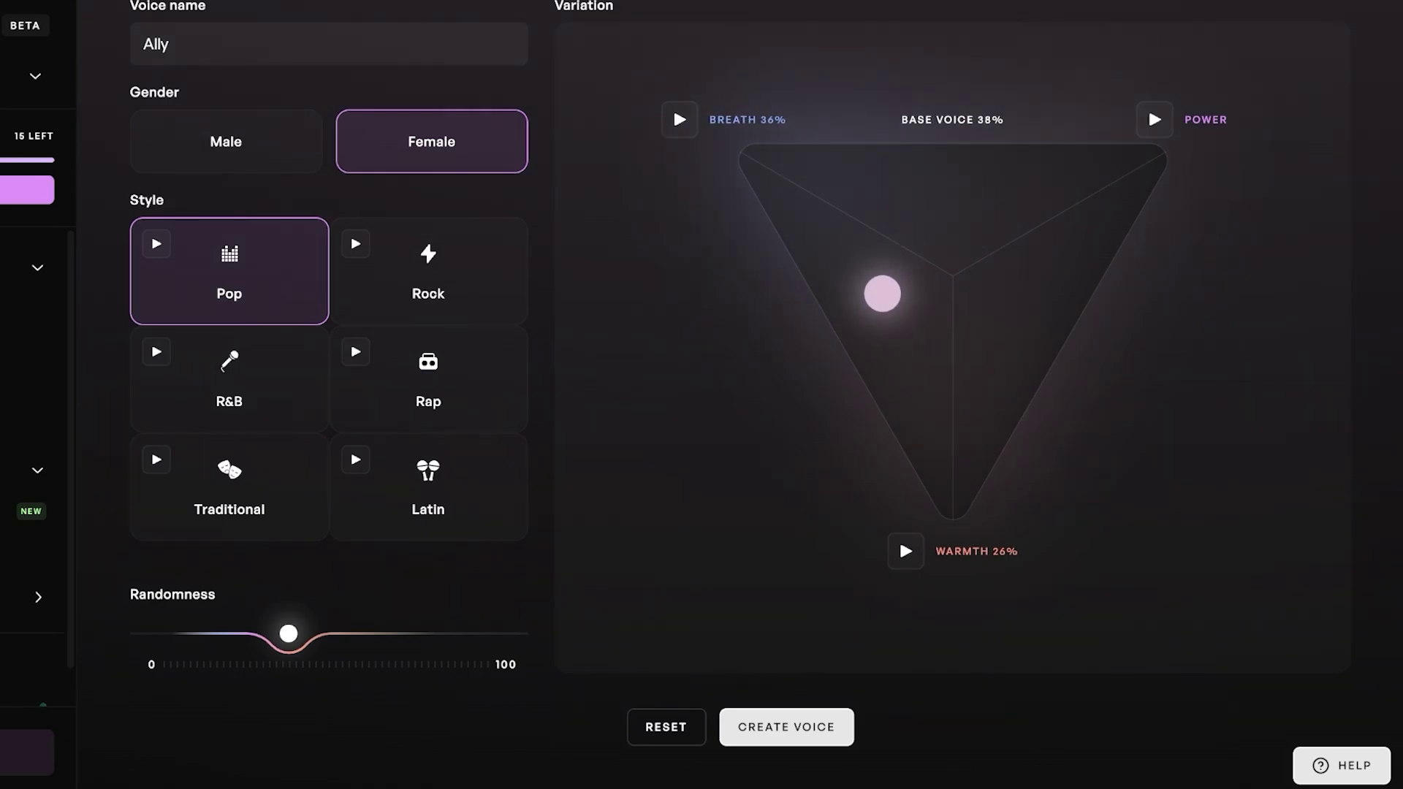
{"action": "left_click", "coordinate": [786, 727]}
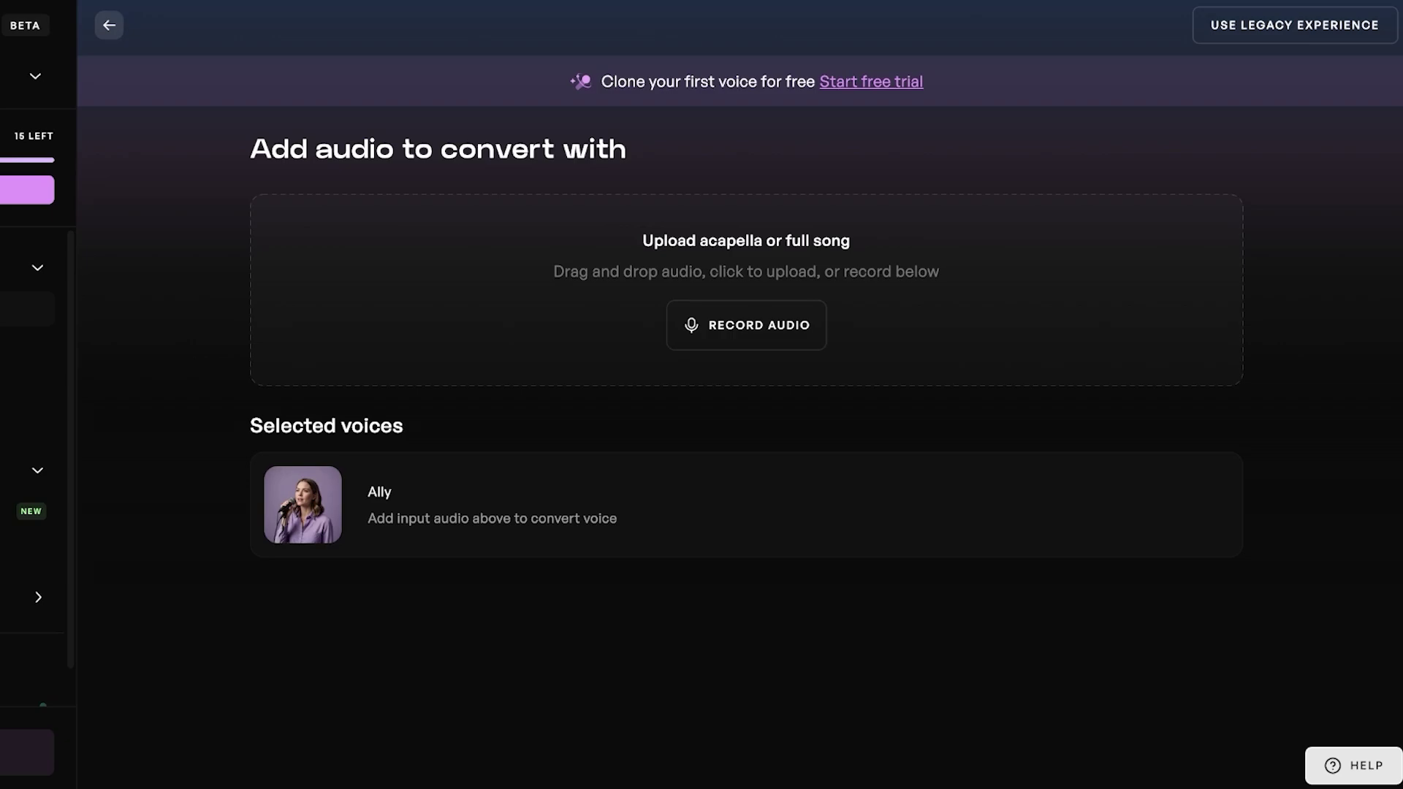
{"action": "left_click", "coordinate": [747, 325]}
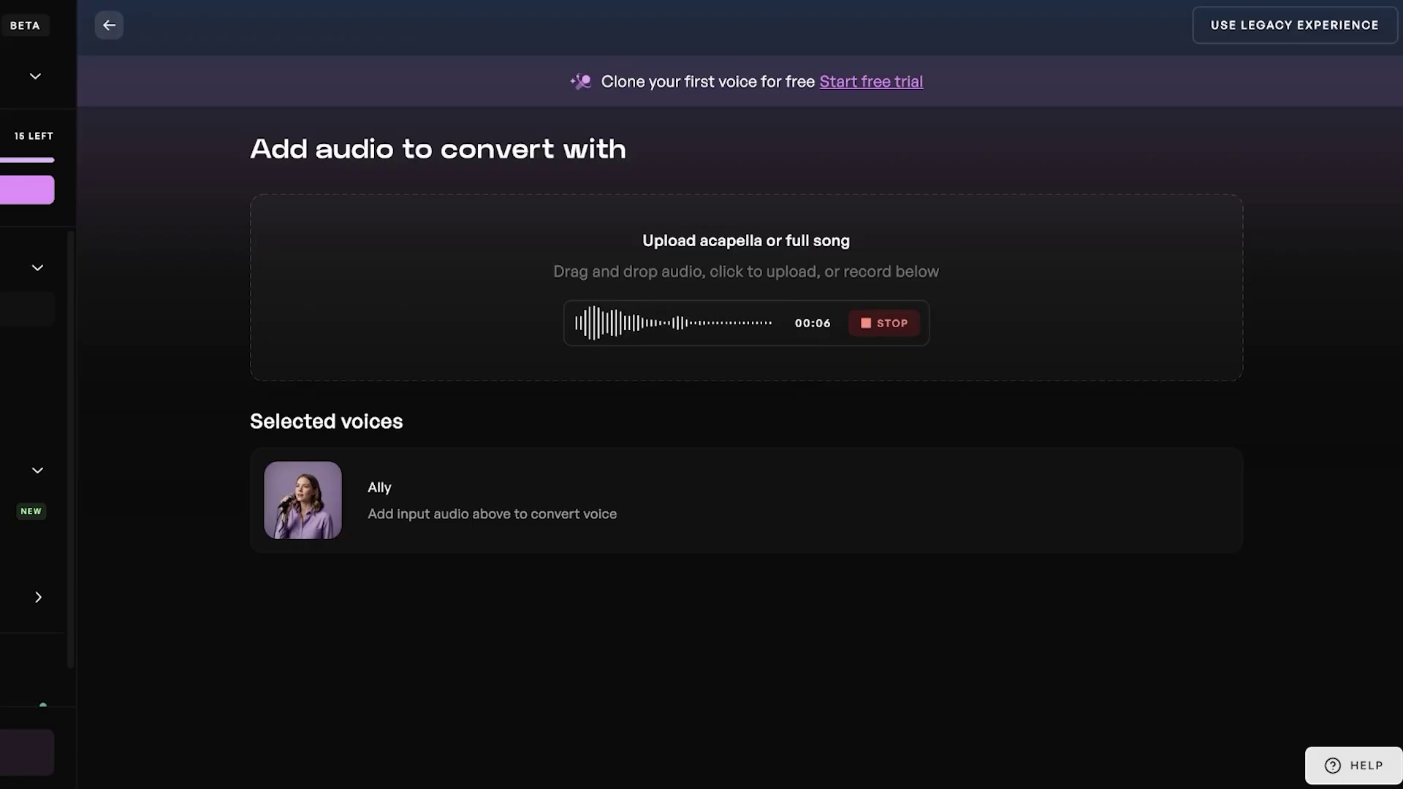
{"action": "left_click", "coordinate": [885, 323]}
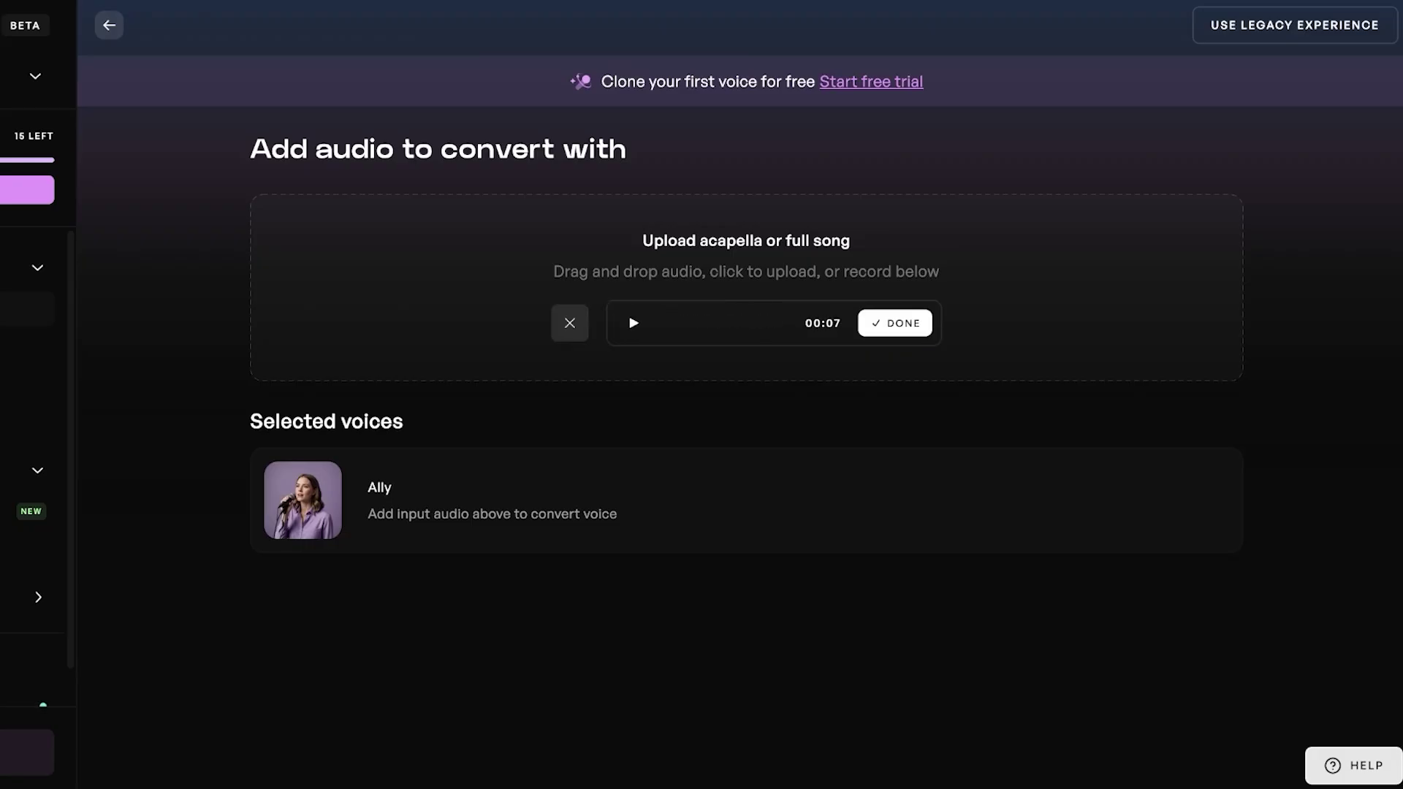
{"action": "left_click", "coordinate": [570, 323]}
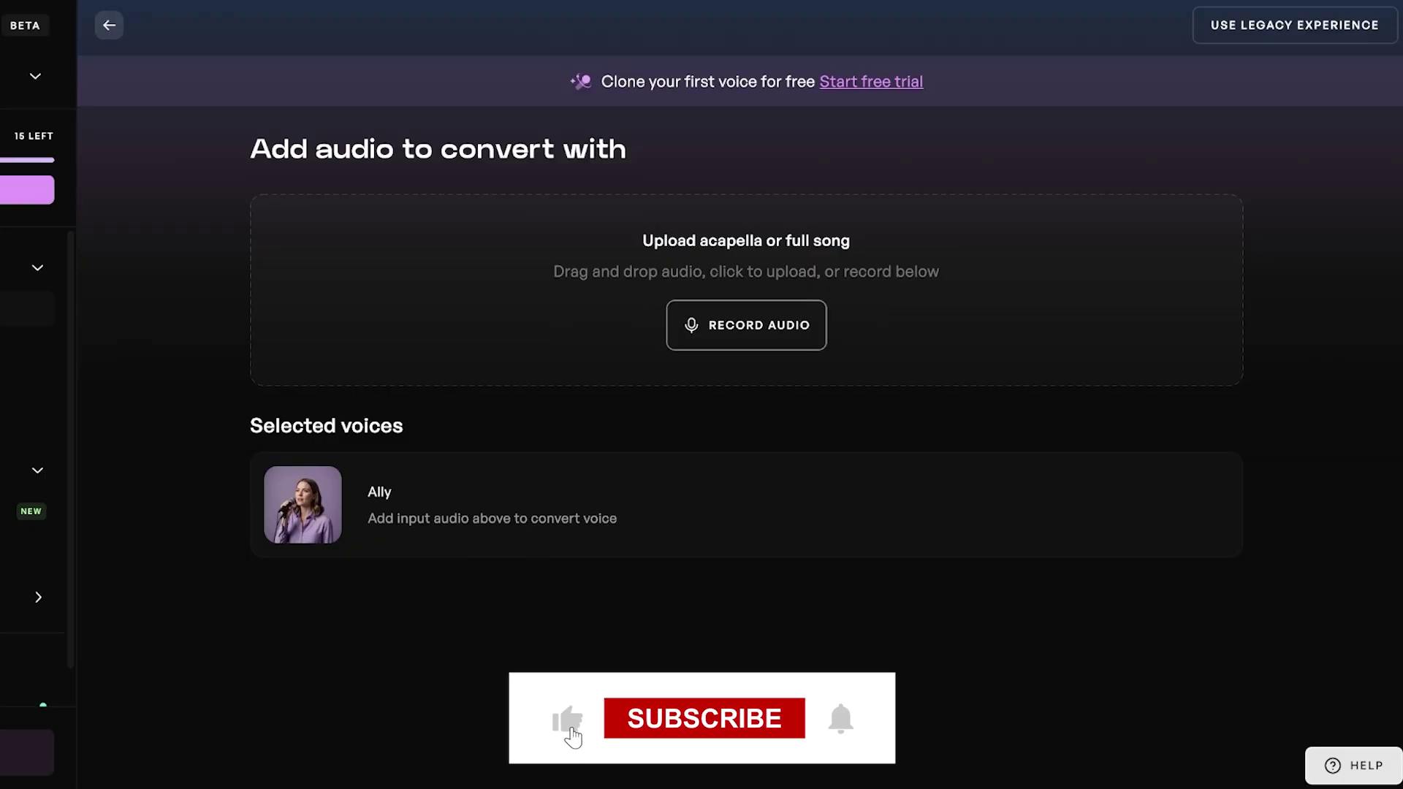
- Record about 11 seconds of audio and submit it for conversion with the Ally voice
{"action": "left_click", "coordinate": [746, 326]}
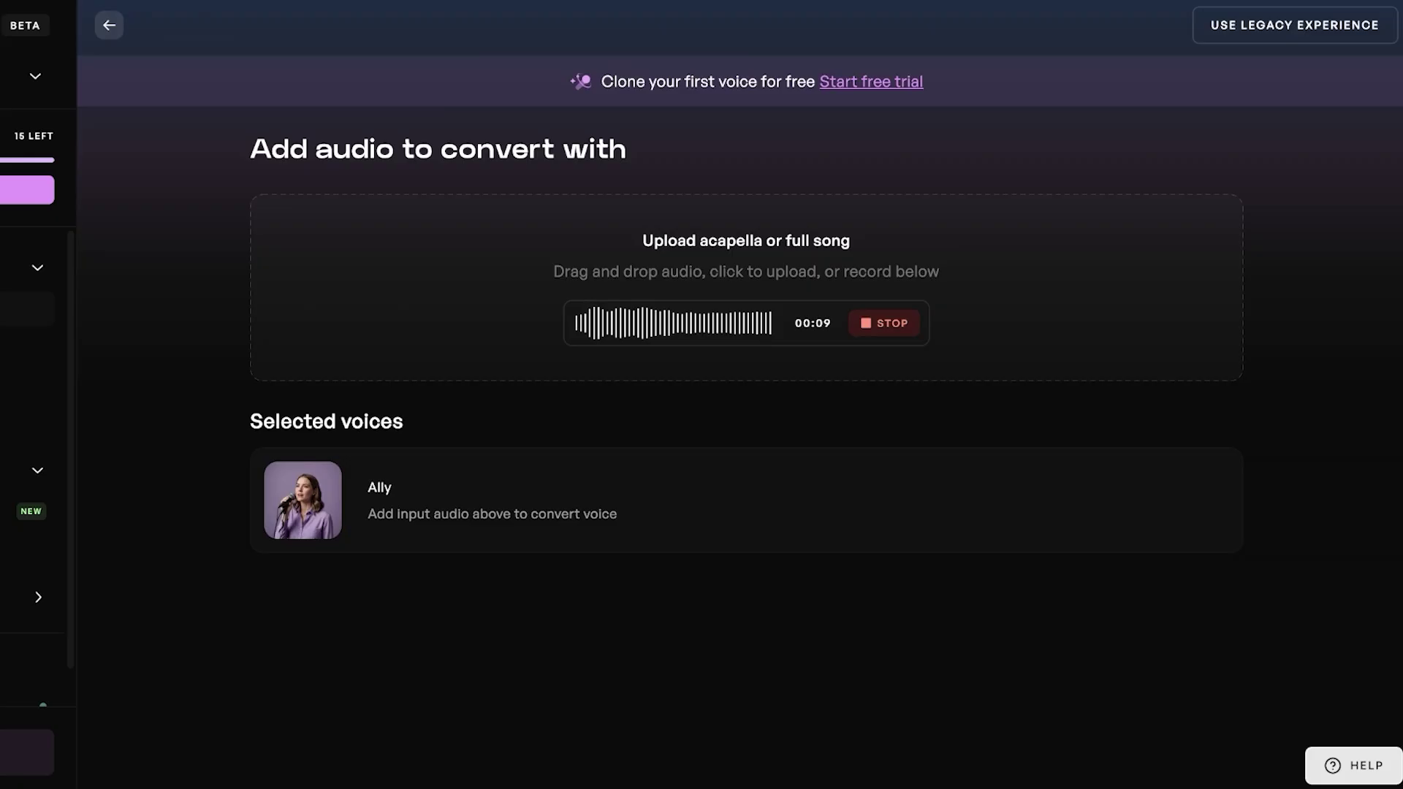
{"action": "left_click", "coordinate": [884, 323]}
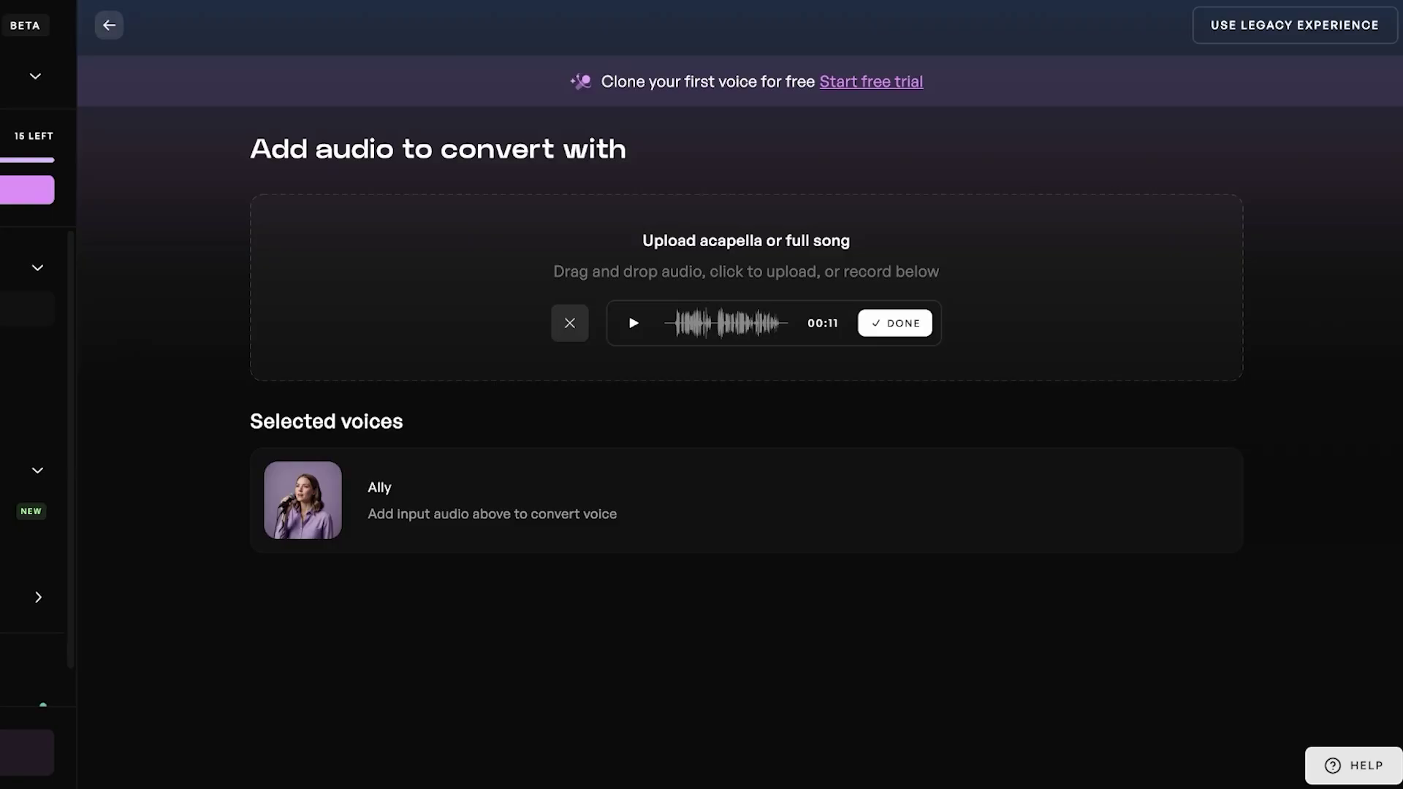
{"action": "left_click", "coordinate": [895, 323]}
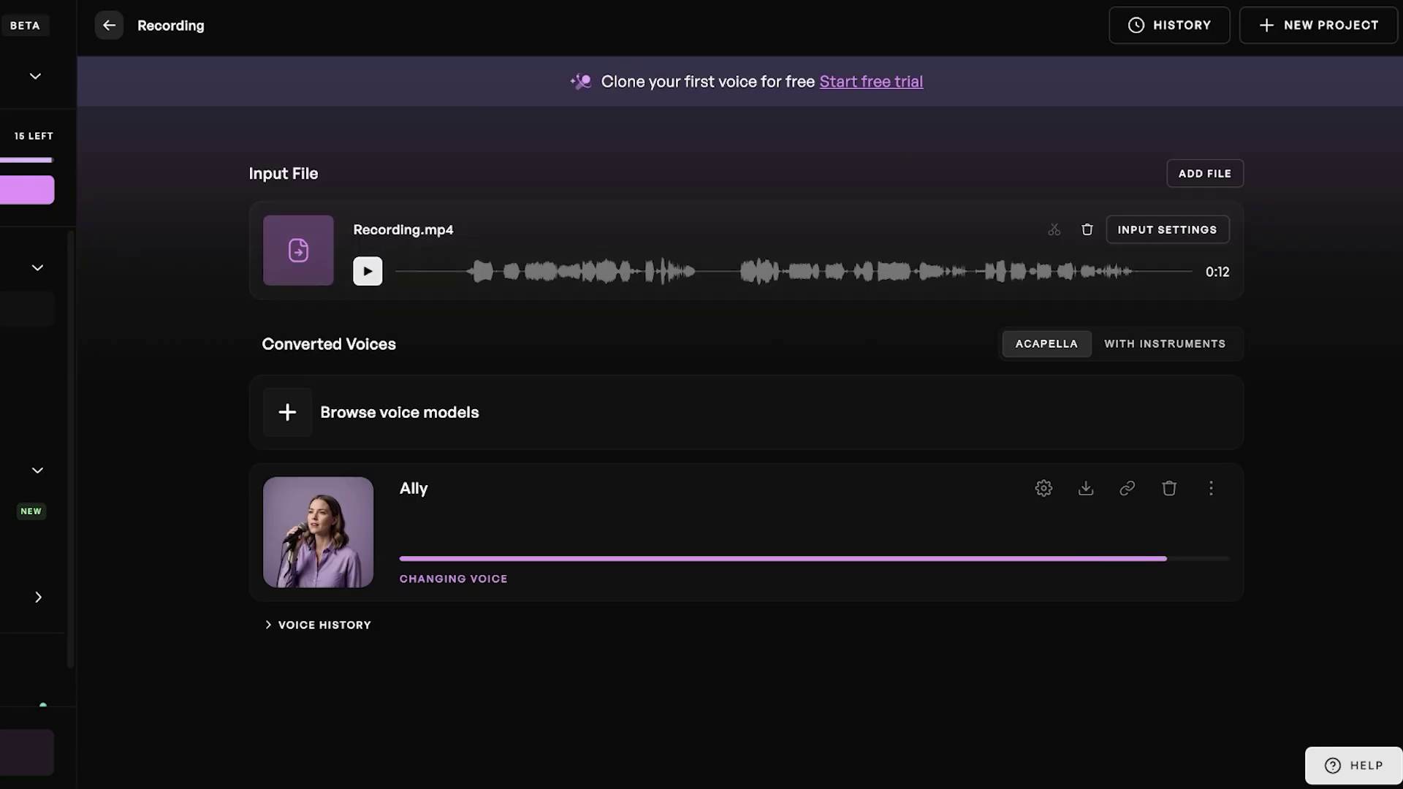
- Play back the recording converted to the Ally voice
{"action": "mouse_move", "coordinate": [318, 541]}
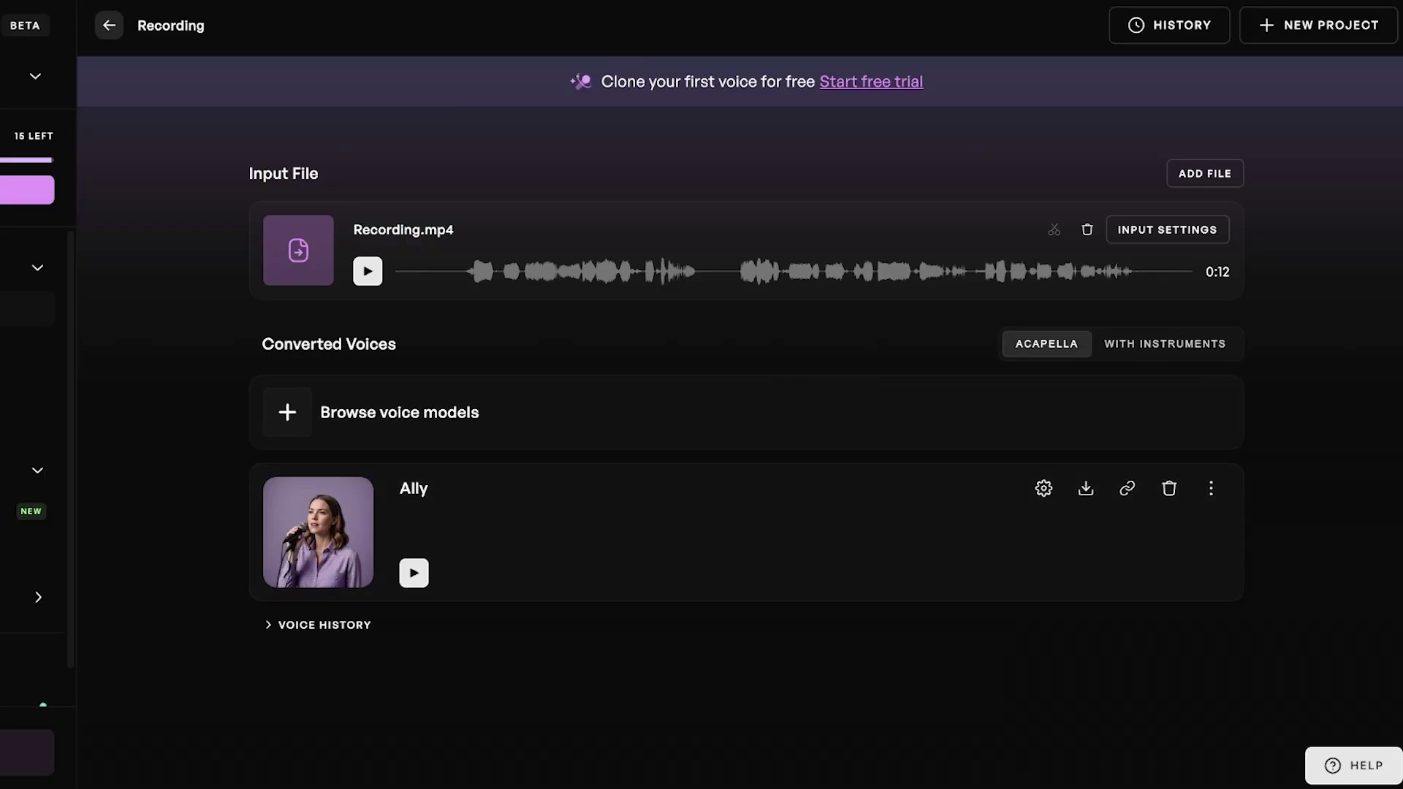
{"action": "left_click", "coordinate": [413, 573]}
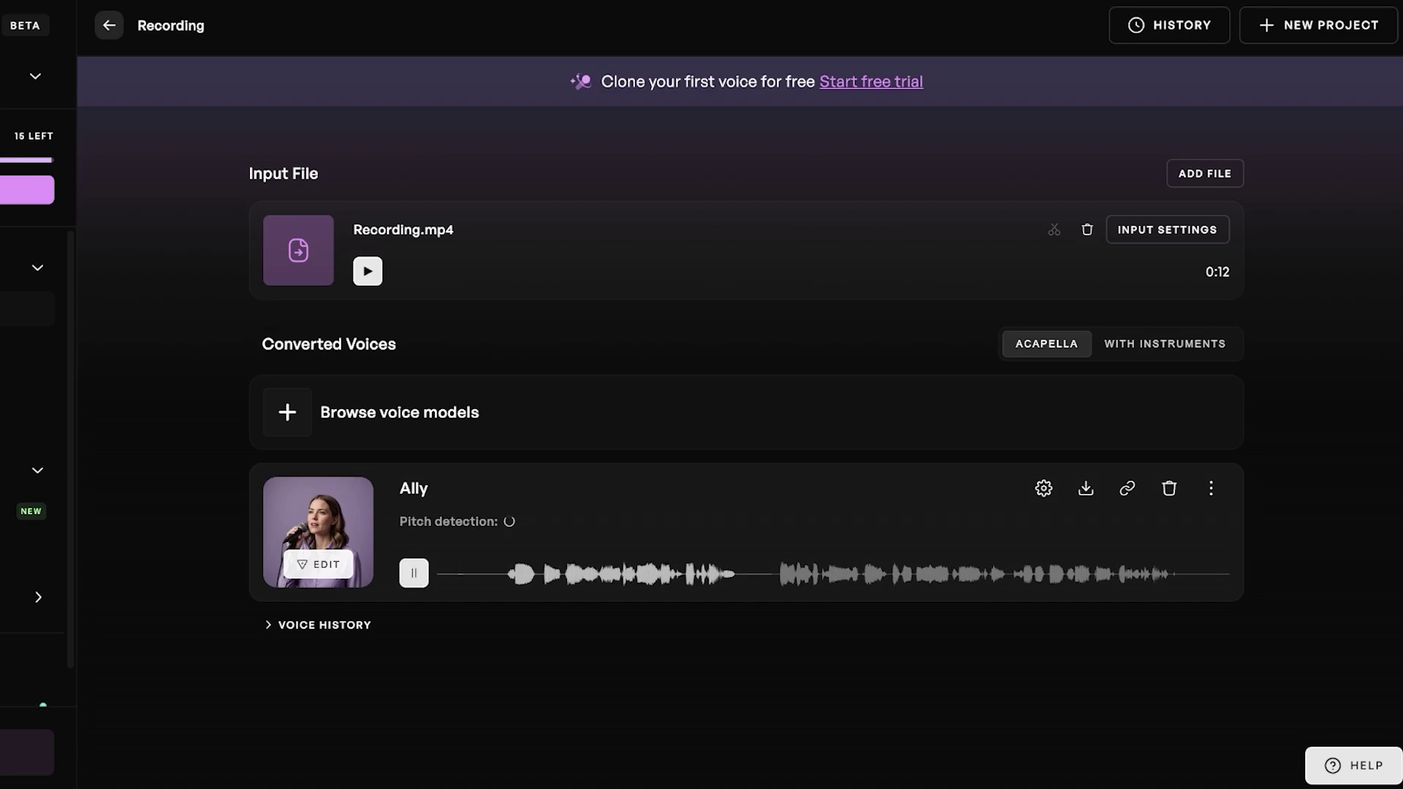
{"action": "mouse_move", "coordinate": [318, 555]}
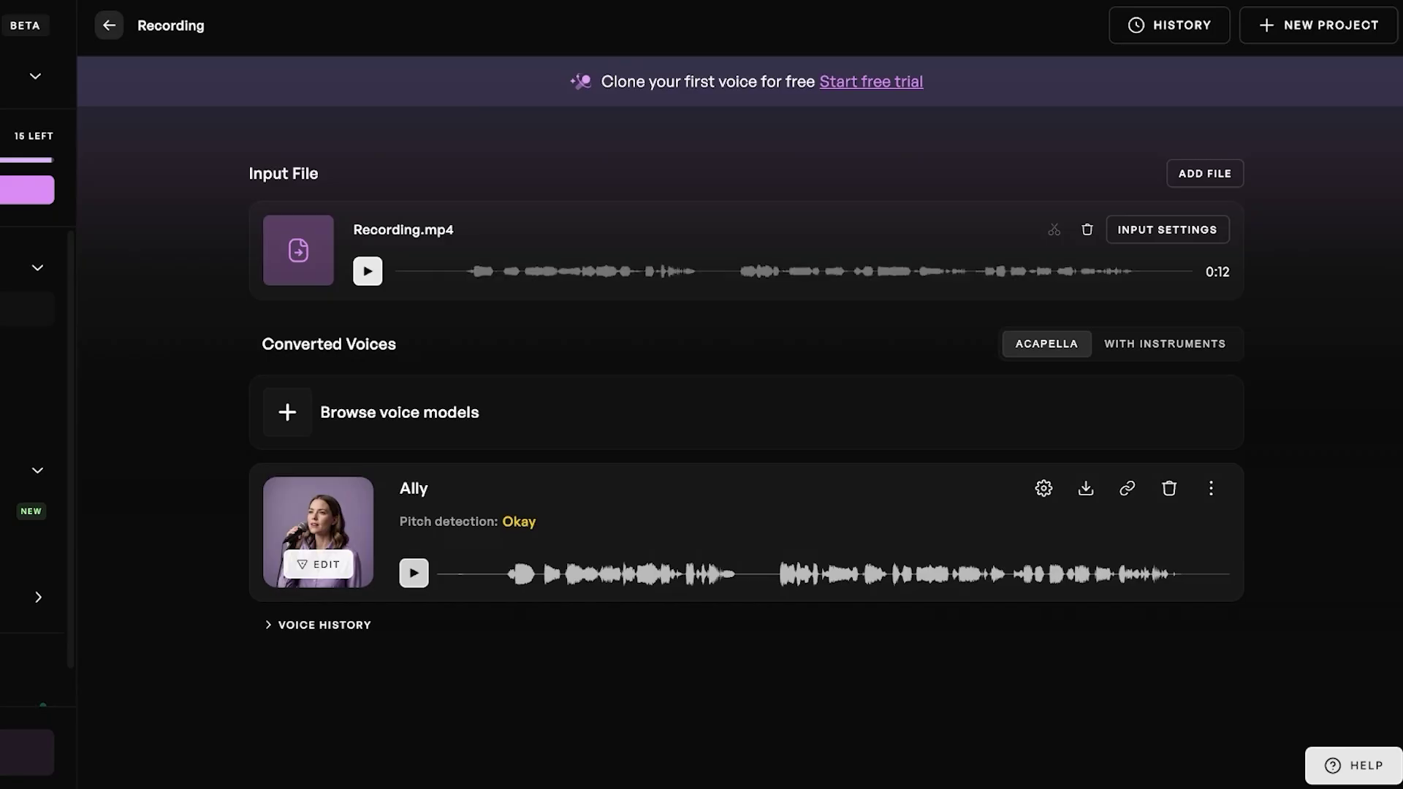
- Open the conversion settings of the Ally voice and enable the Vibrato effect
{"action": "left_click", "coordinate": [1043, 488]}
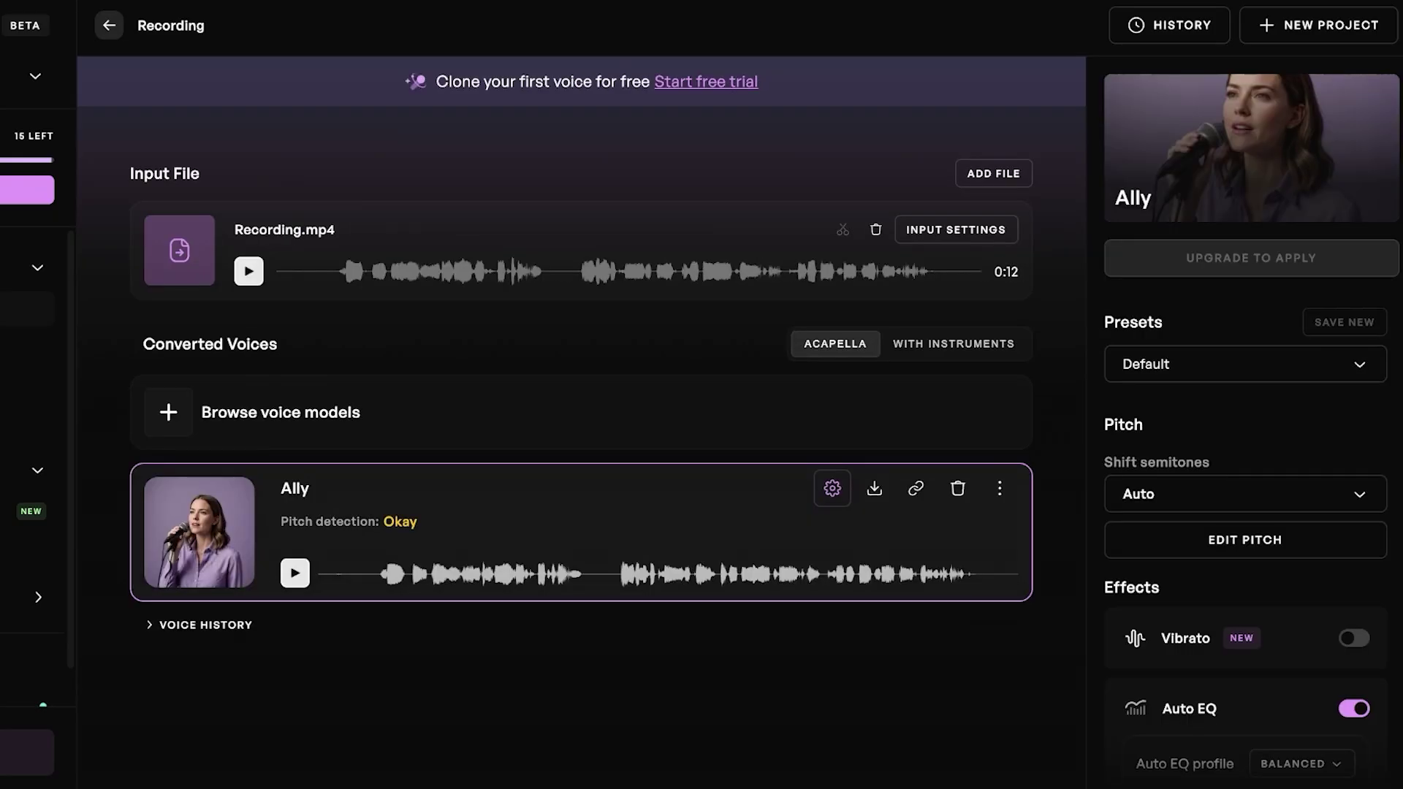
{"action": "scroll", "coordinate": [1246, 511], "scroll_direction": "down", "scroll_amount": 5}
{"action": "scroll", "coordinate": [1246, 512], "scroll_direction": "up", "scroll_amount": 1}
{"action": "scroll", "coordinate": [1246, 512], "scroll_direction": "up", "scroll_amount": 2}
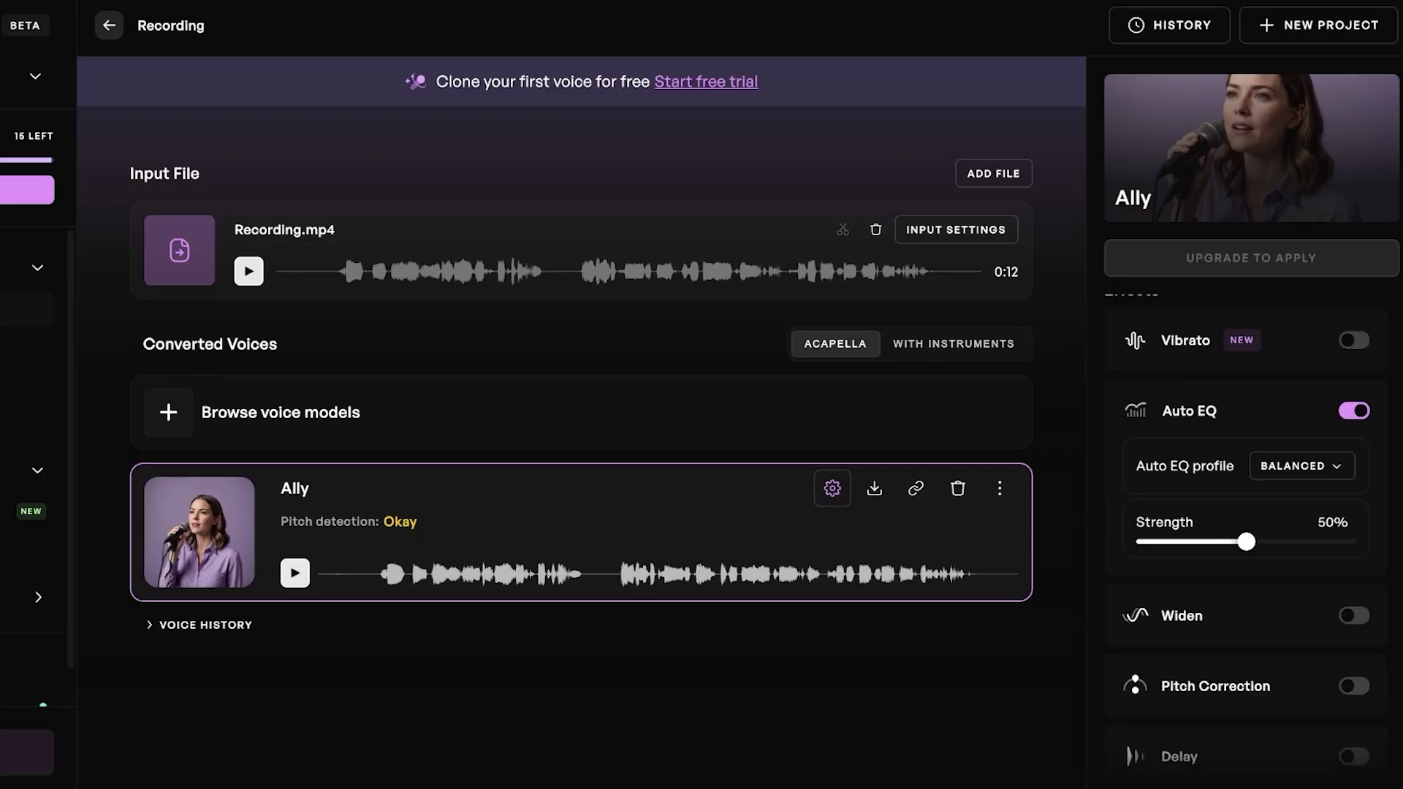
{"action": "mouse_move", "coordinate": [198, 555]}
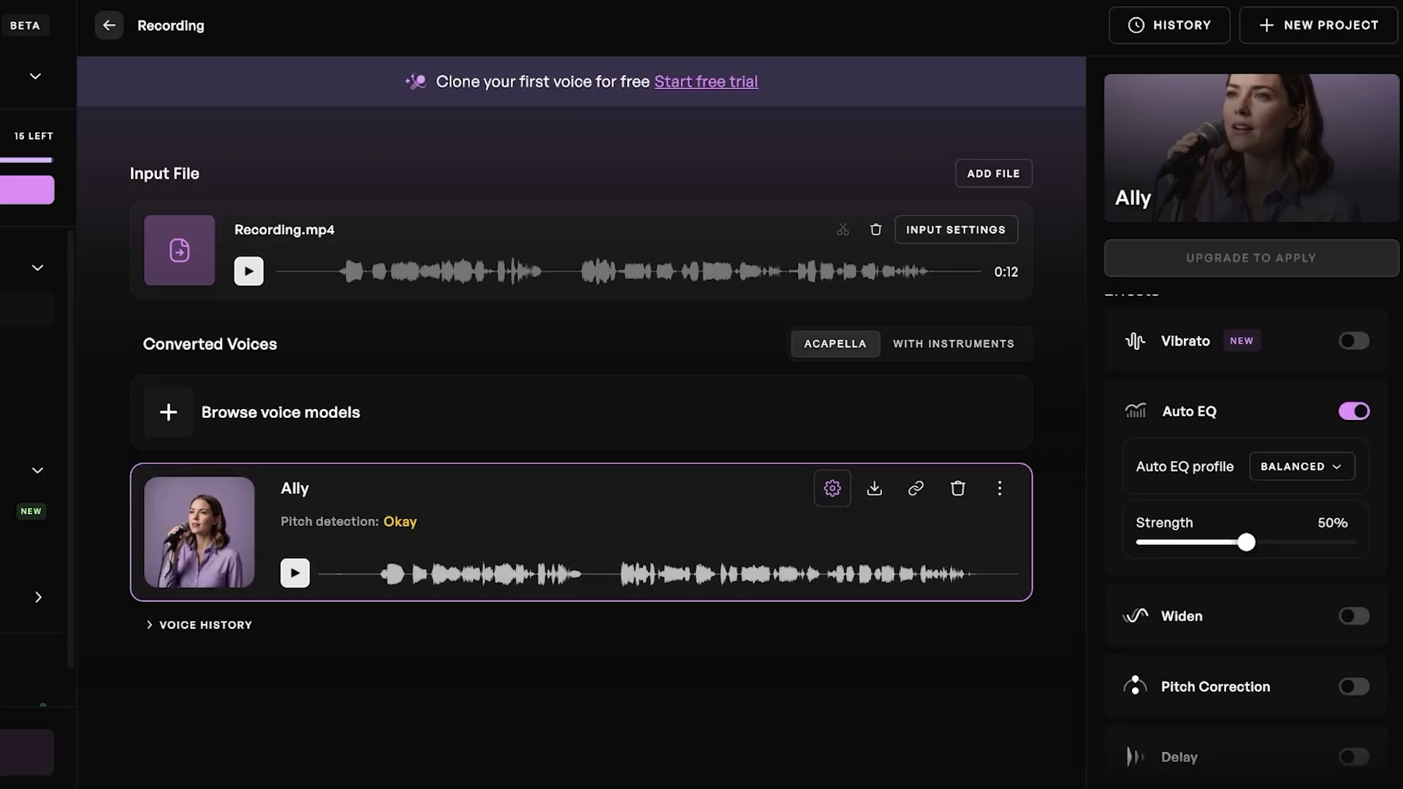
{"action": "scroll", "coordinate": [1246, 530], "scroll_direction": "up", "scroll_amount": 1}
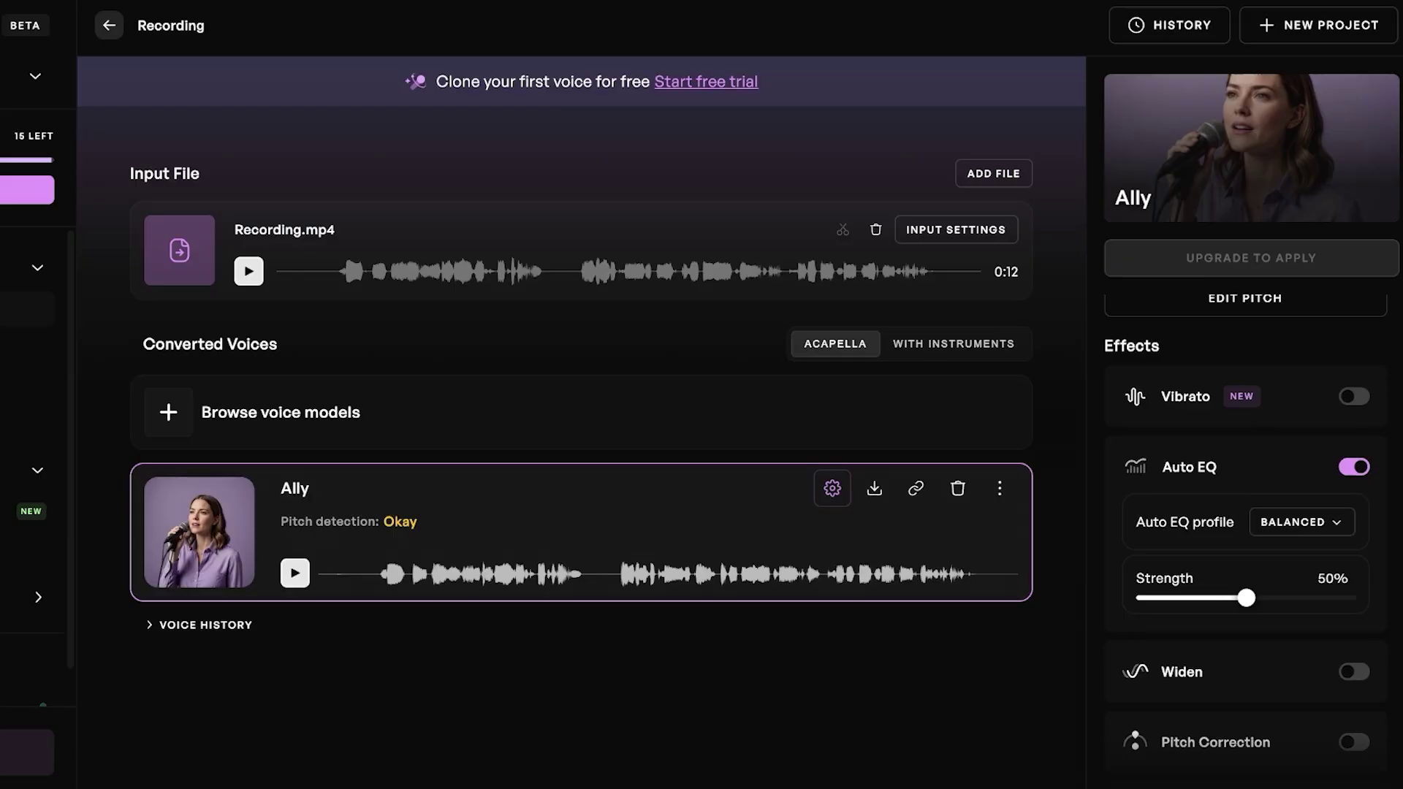
{"action": "left_click", "coordinate": [1355, 396]}
{"action": "left_click", "coordinate": [1354, 396]}
{"action": "scroll", "coordinate": [1355, 396], "scroll_direction": "down", "scroll_amount": 1}
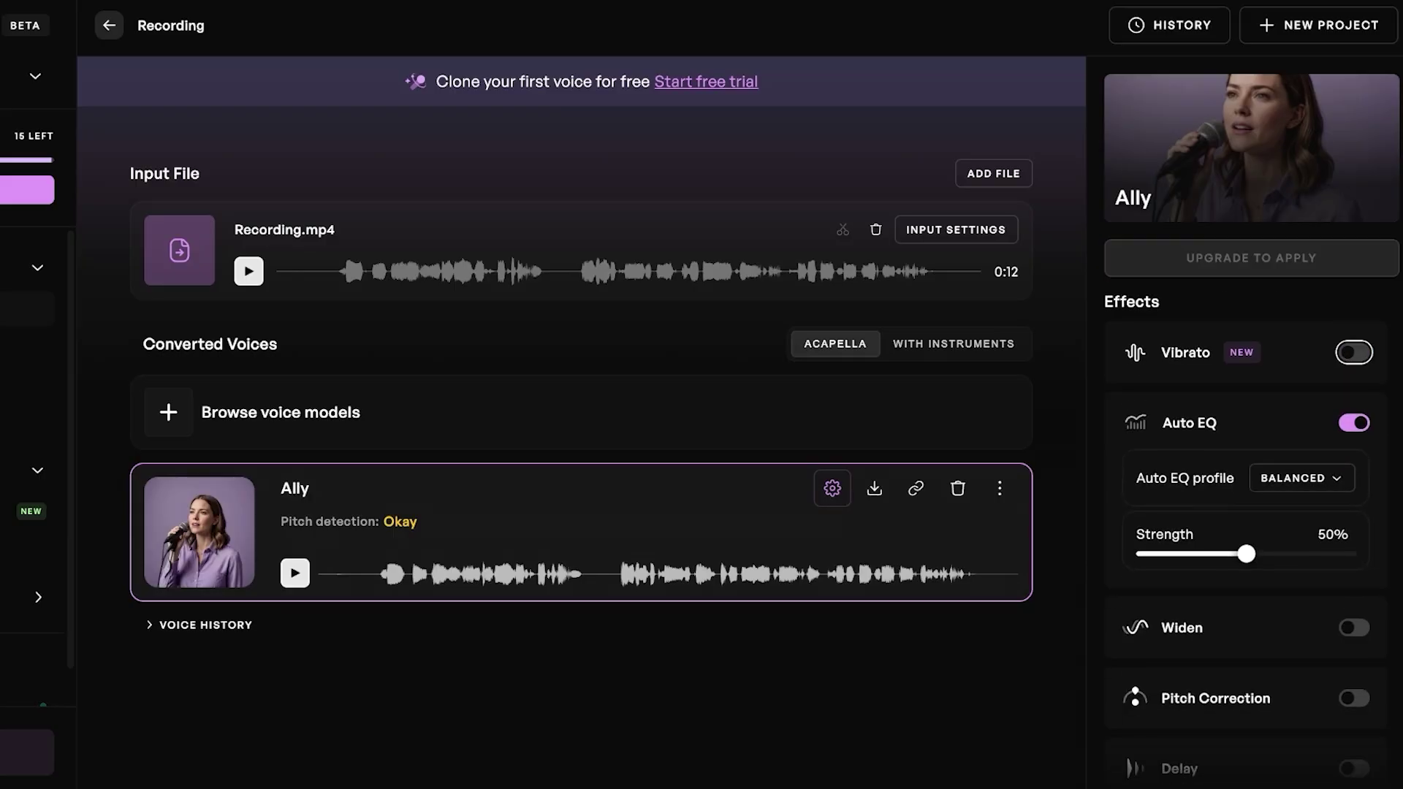
{"action": "left_click", "coordinate": [1354, 352]}
- Set the vibrato style to Controlled and its intensity to 70%
{"action": "left_click", "coordinate": [1246, 399]}
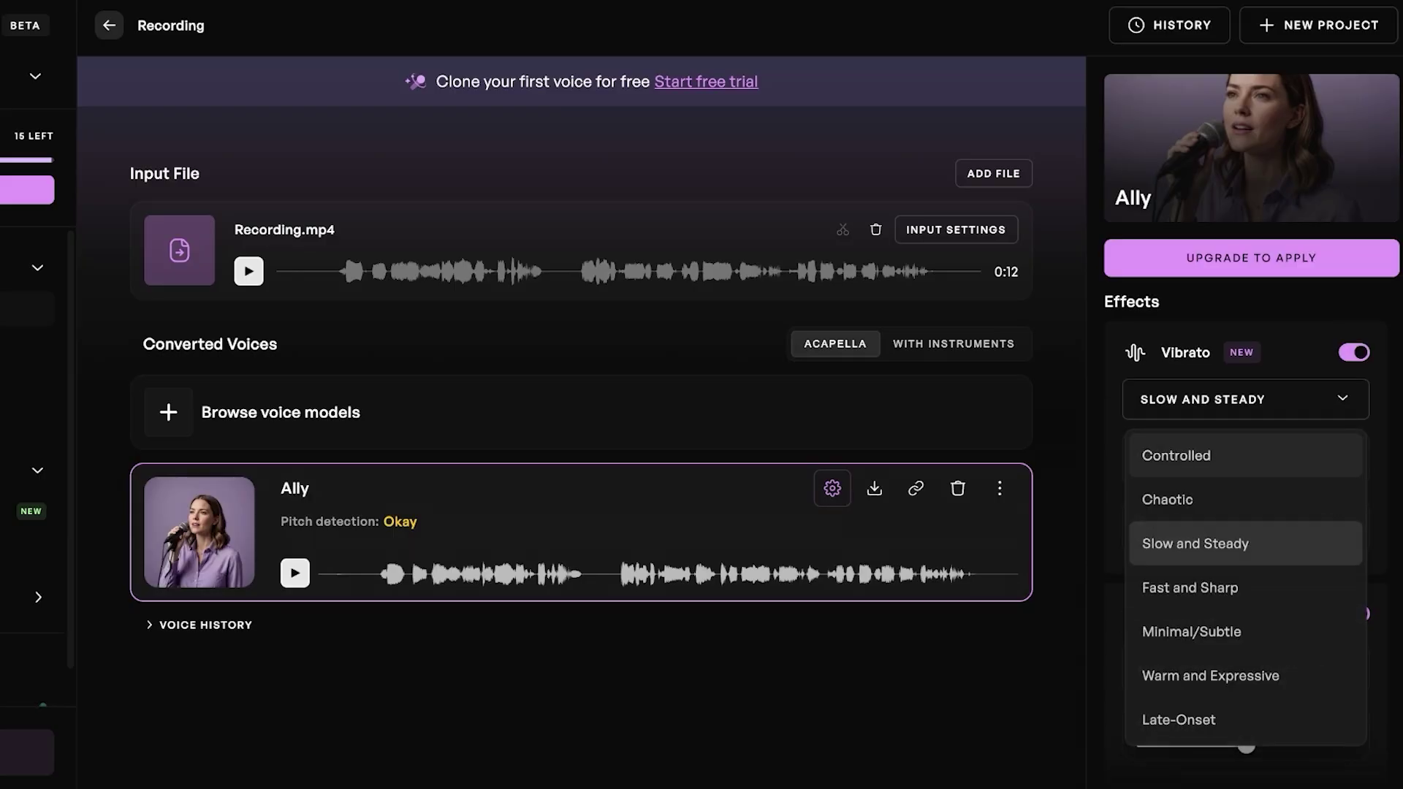
{"action": "key", "text": "Down"}
{"action": "key", "text": "Down"}
{"action": "key", "text": "Down"}
{"action": "key", "text": "Down"}
{"action": "key", "text": "Down"}
{"action": "key", "text": "Down"}
{"action": "key", "text": "Up"}
{"action": "key", "text": "Up"}
{"action": "key", "text": "Up"}
{"action": "key", "text": "Up"}
{"action": "key", "text": "Up"}
{"action": "key", "text": "Up"}
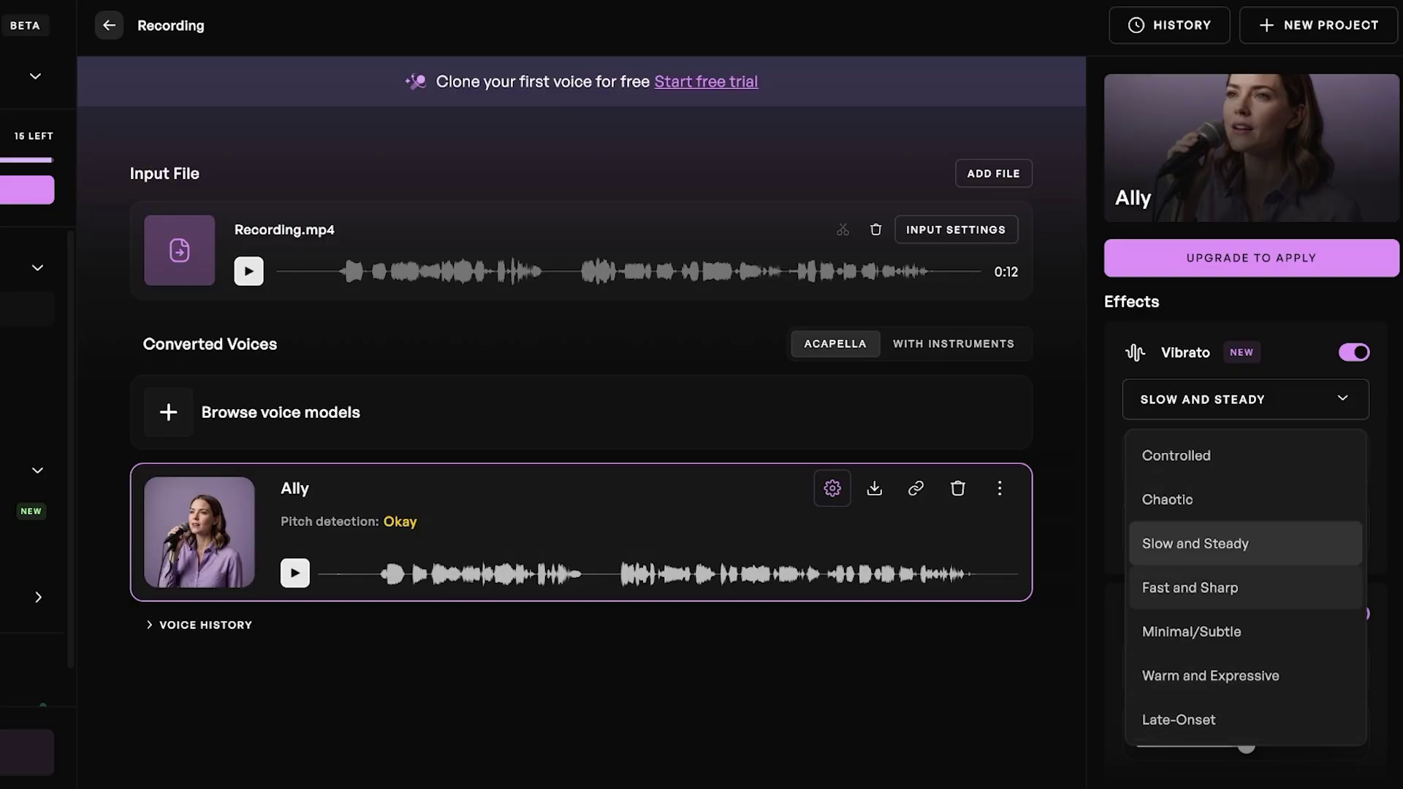
{"action": "key", "text": "Return"}
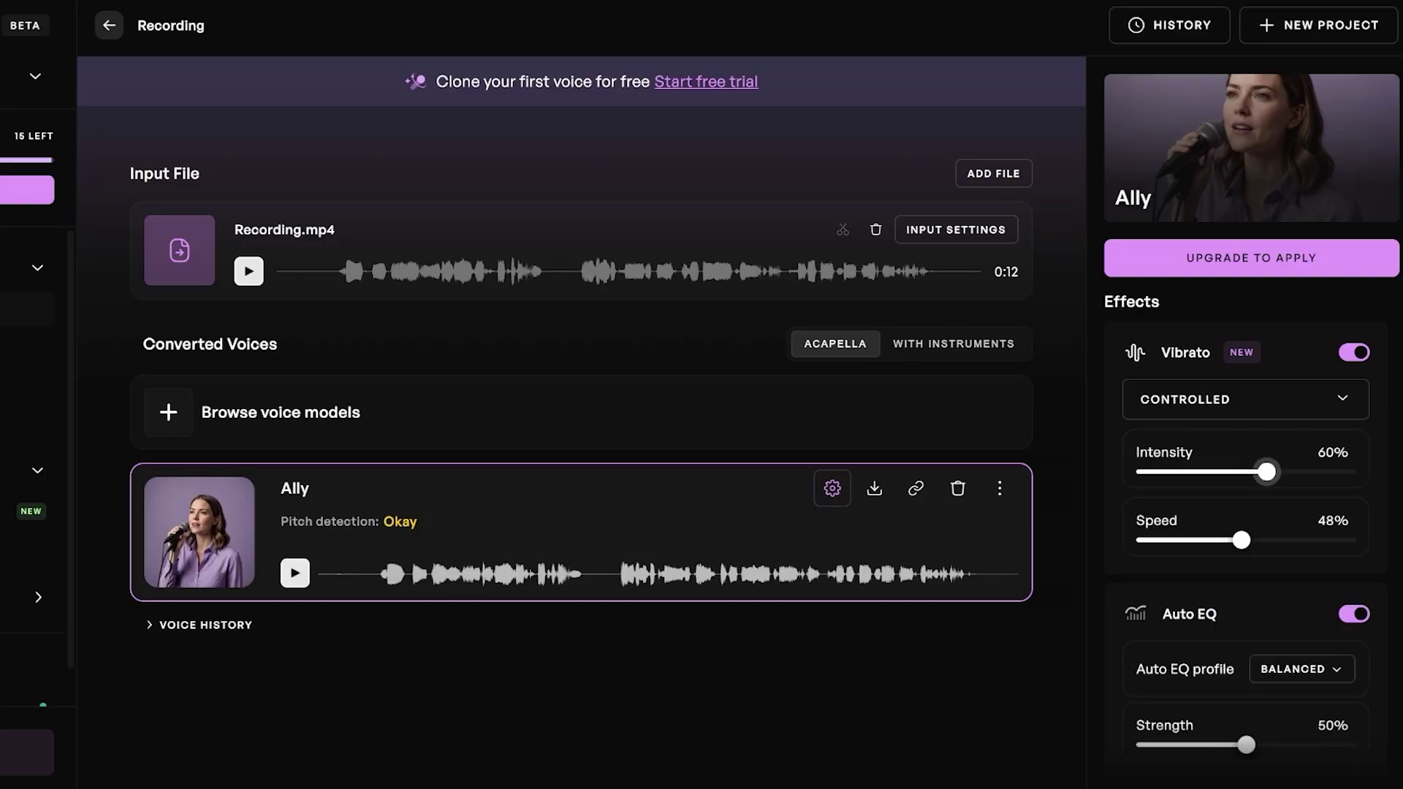
{"action": "left_click_drag", "start_coordinate": [1266, 472], "coordinate": [1287, 472]}
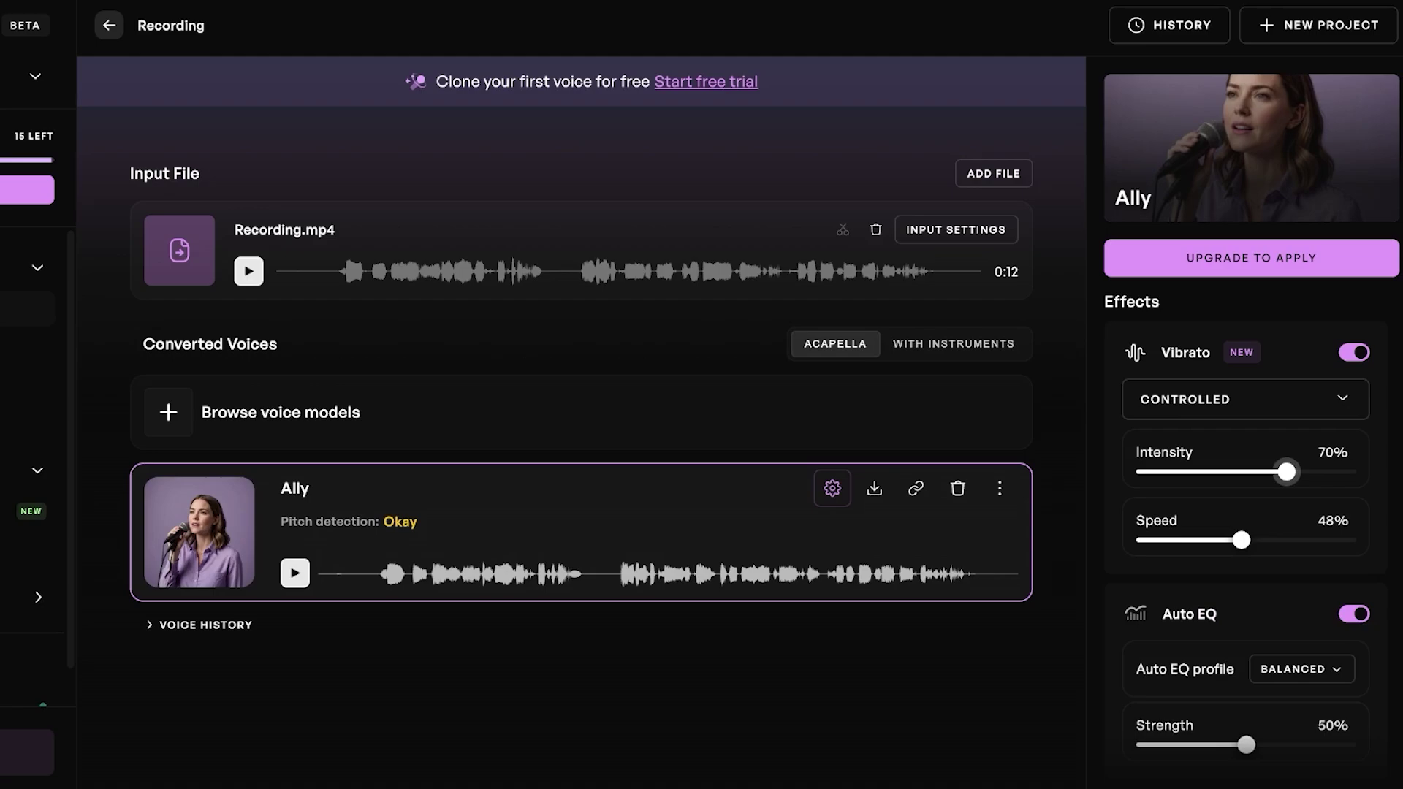
- Review the remaining effects and the model settings for the Ally voice
{"action": "scroll", "coordinate": [1245, 534], "scroll_direction": "down", "scroll_amount": 2}
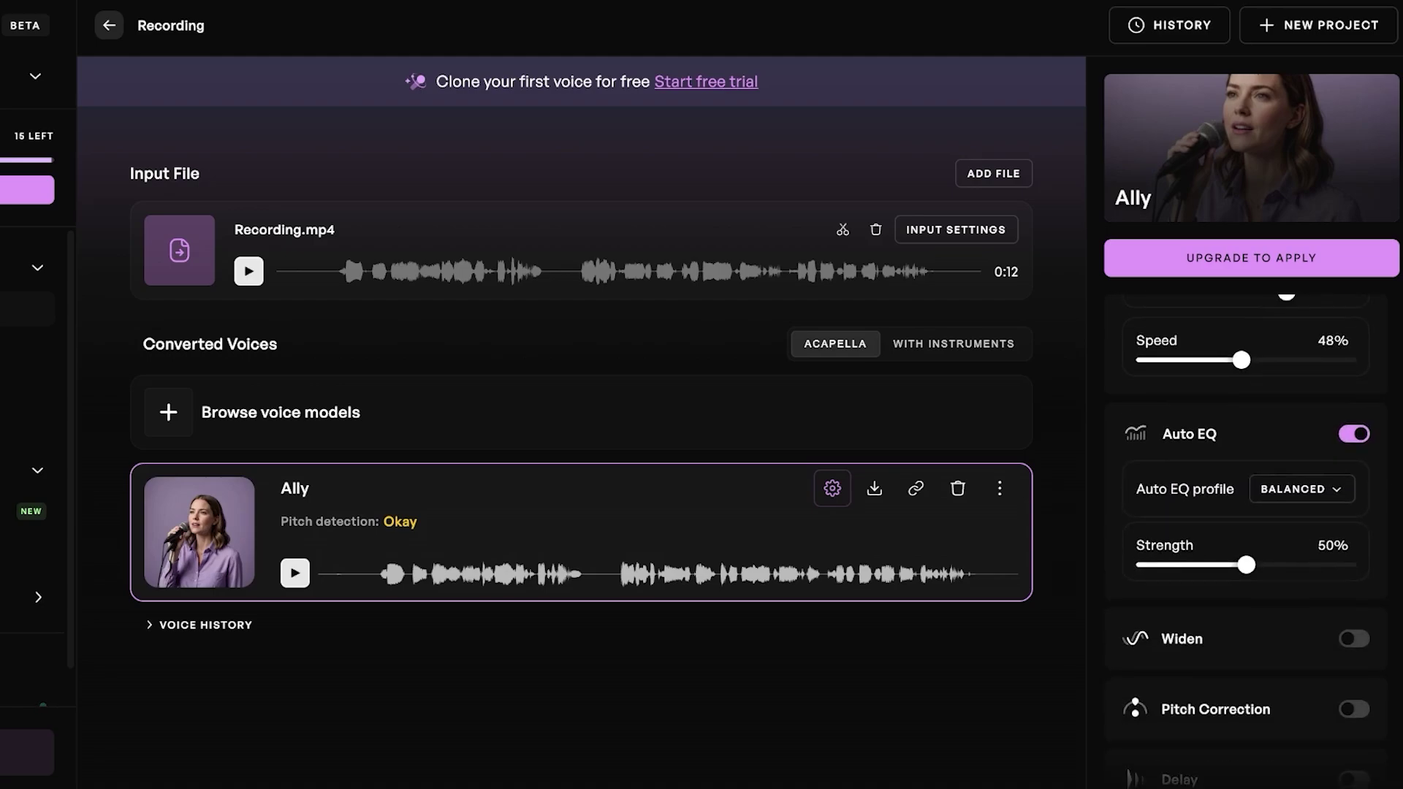
{"action": "scroll", "coordinate": [1237, 537], "scroll_direction": "down", "scroll_amount": 3}
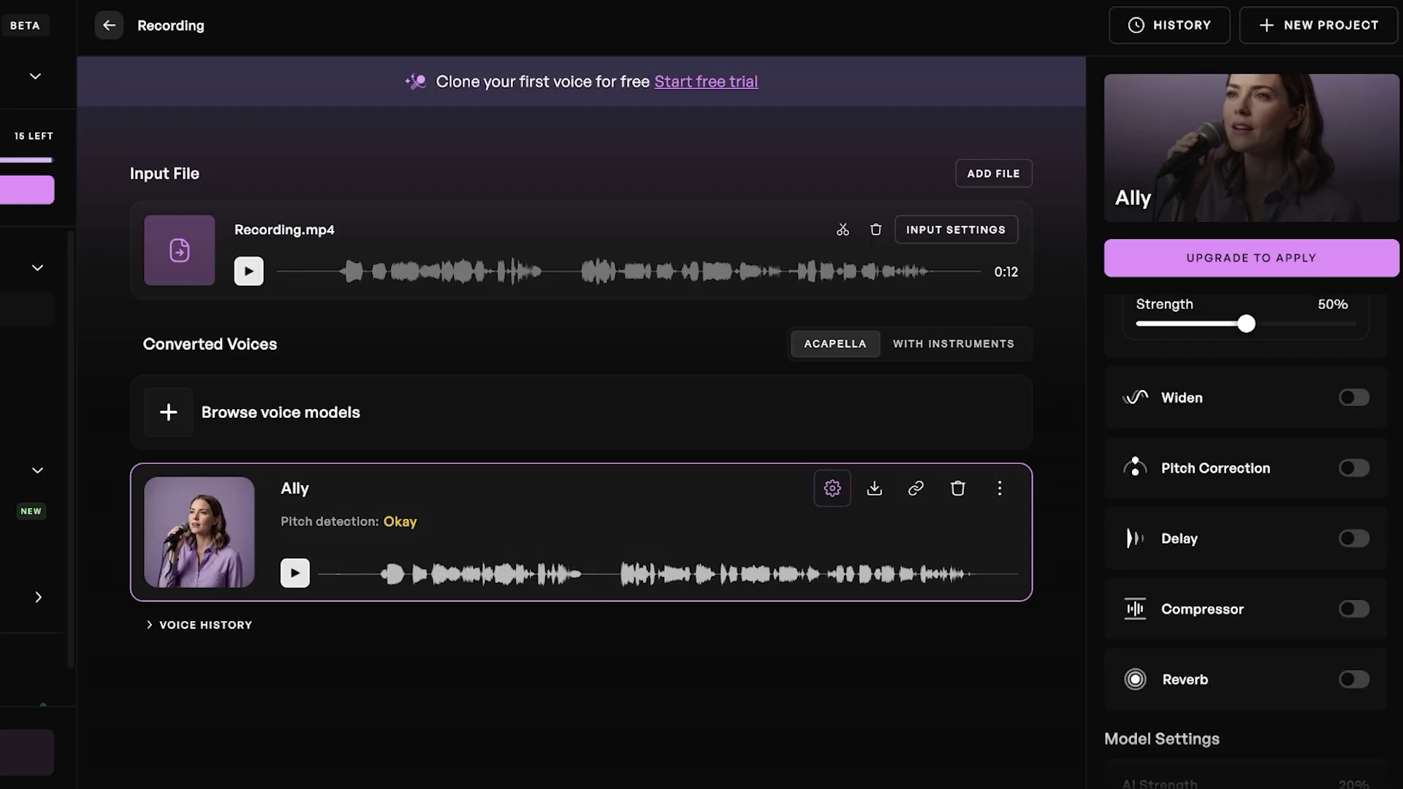
{"action": "scroll", "coordinate": [1238, 544], "scroll_direction": "down", "scroll_amount": 1}
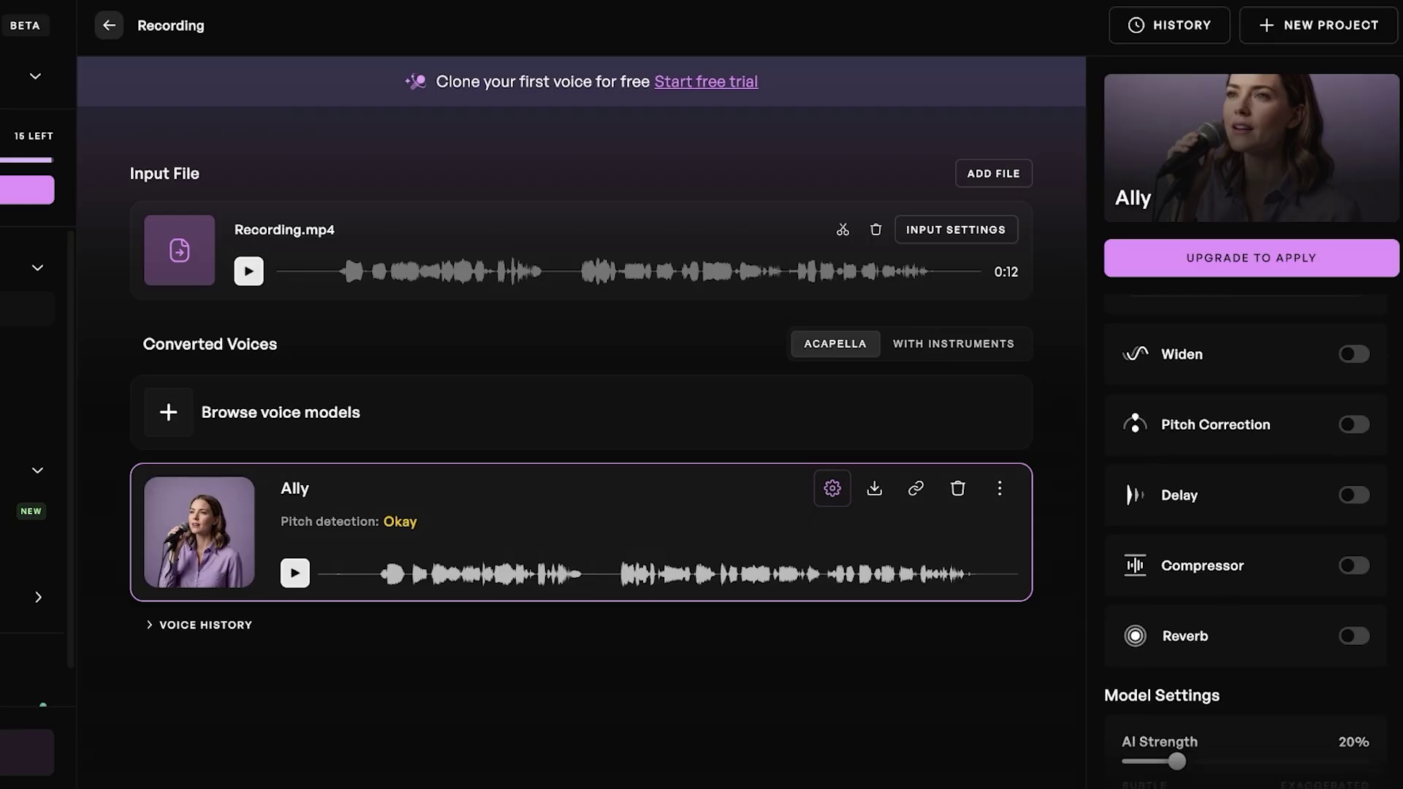
{"action": "scroll", "coordinate": [1237, 533], "scroll_direction": "down", "scroll_amount": 2}
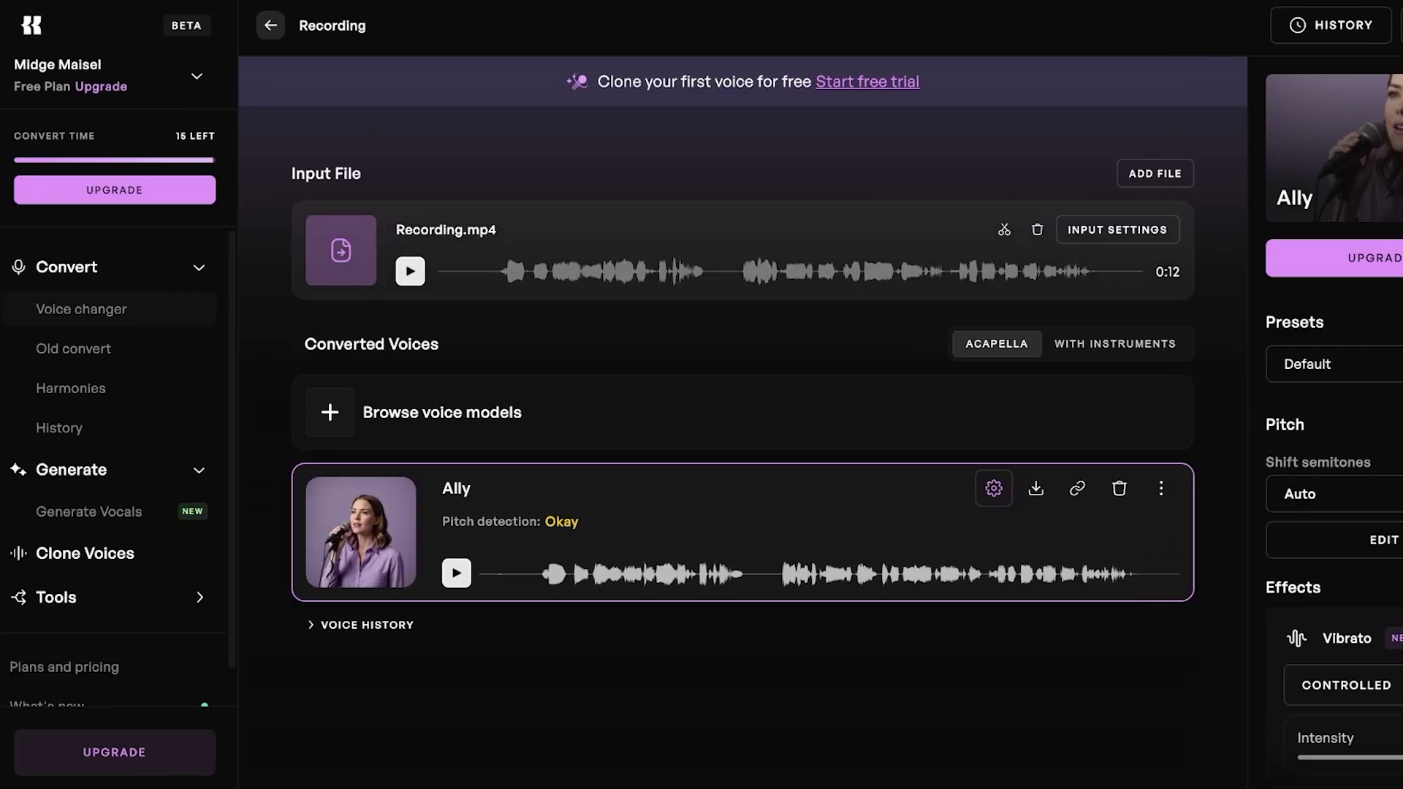
- Return to the Voice changer page and look over its saved projects and Discover options
{"action": "left_click", "coordinate": [81, 309]}
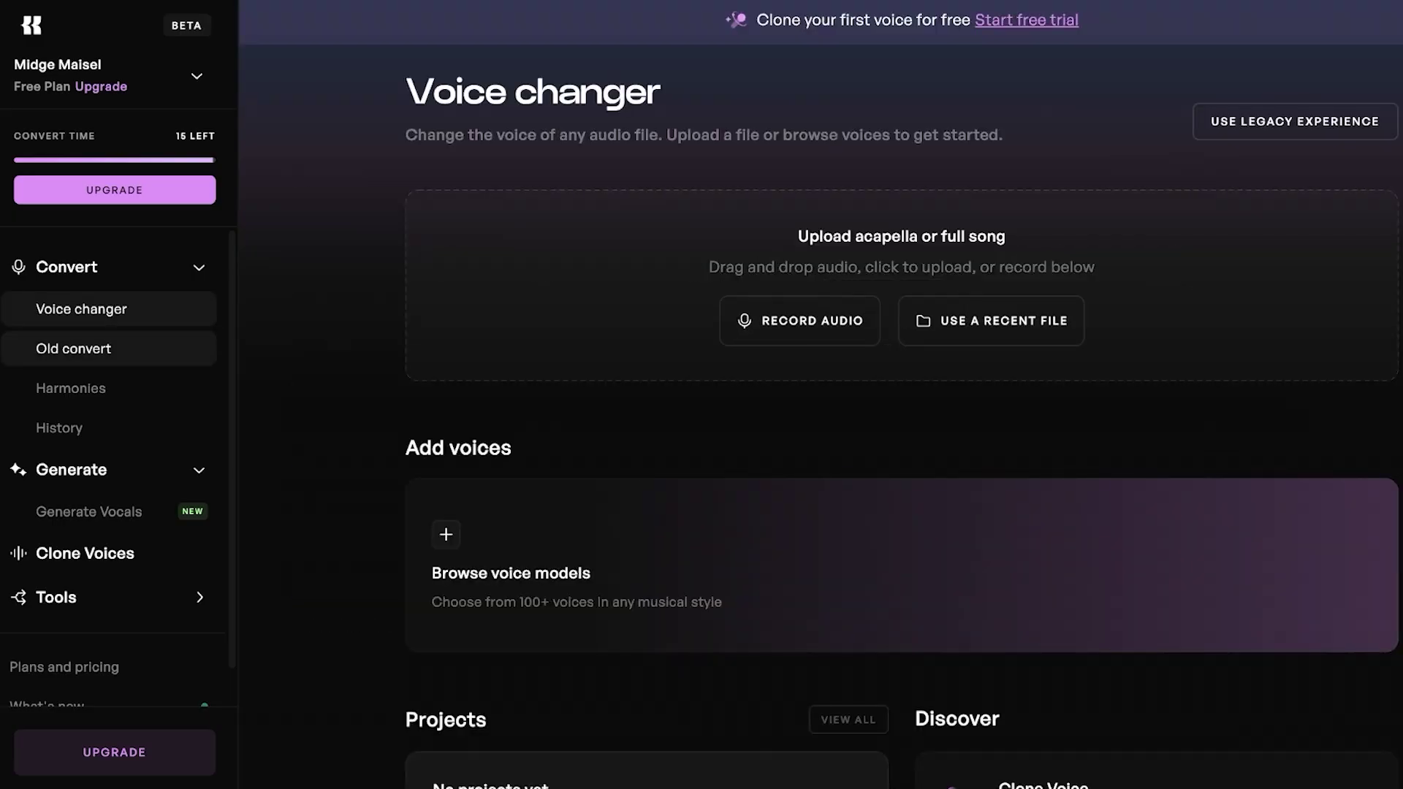
{"action": "scroll", "coordinate": [110, 479], "scroll_direction": "down", "scroll_amount": 1}
{"action": "scroll", "coordinate": [800, 322], "scroll_direction": "down", "scroll_amount": 1}
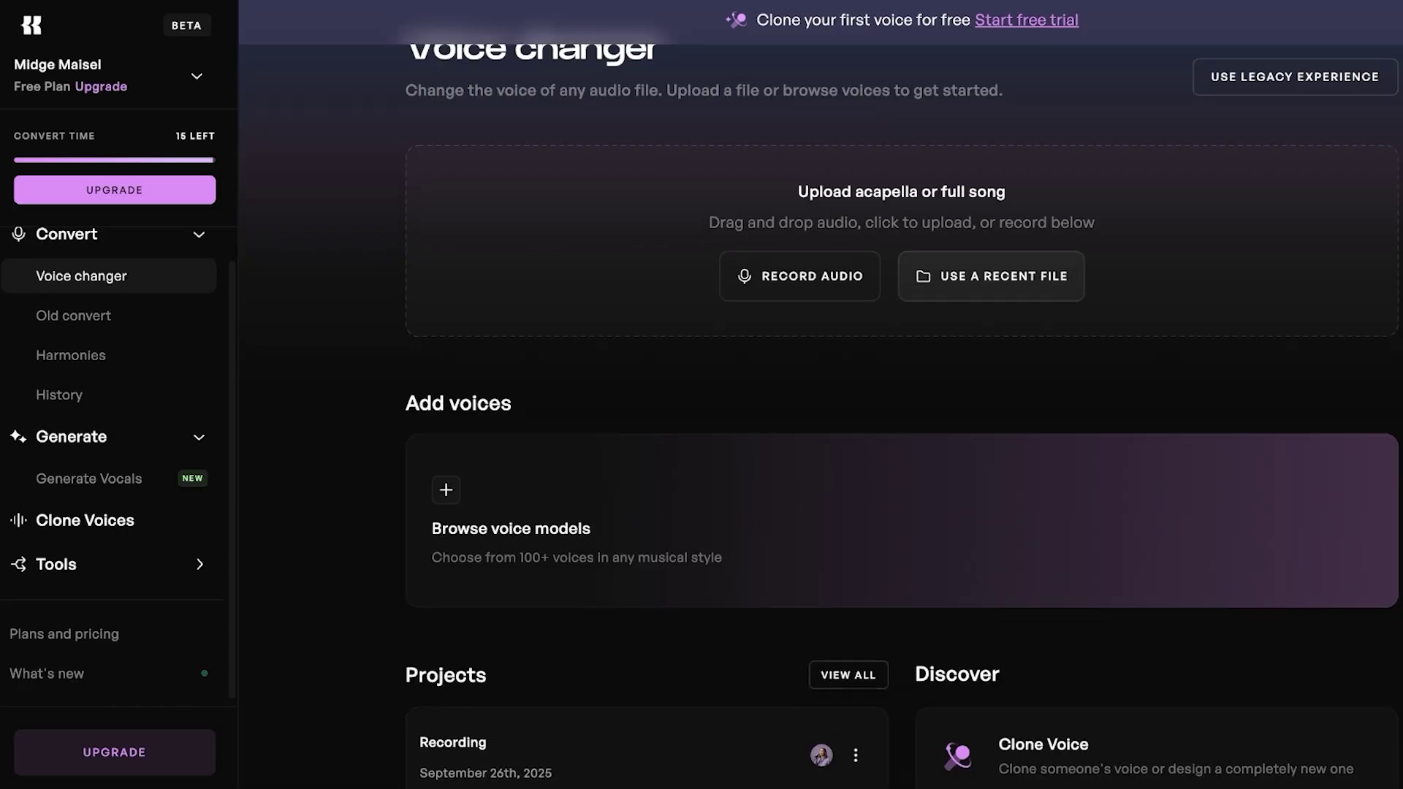
{"action": "scroll", "coordinate": [818, 409], "scroll_direction": "down", "scroll_amount": 5}
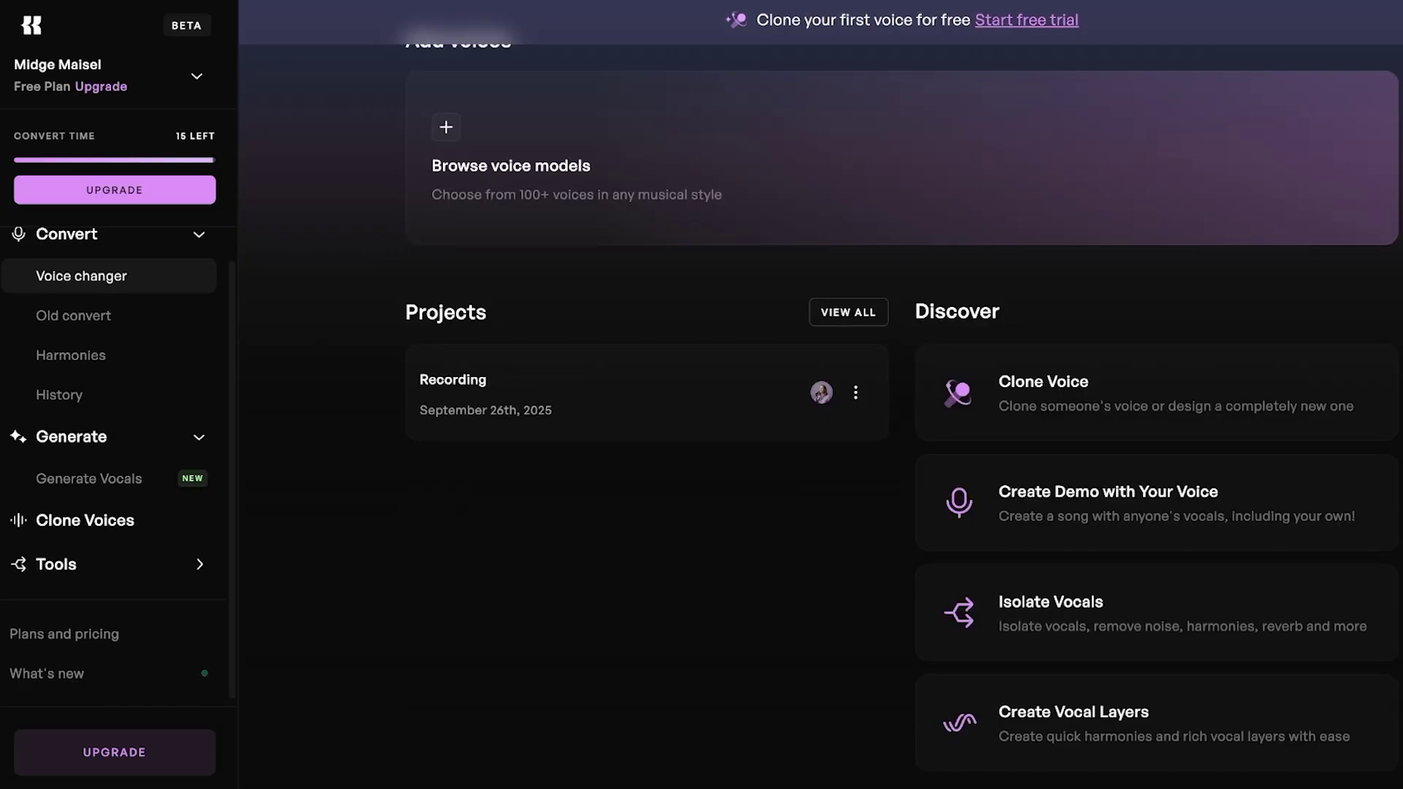
{"action": "scroll", "coordinate": [818, 409], "scroll_direction": "up", "scroll_amount": 5}
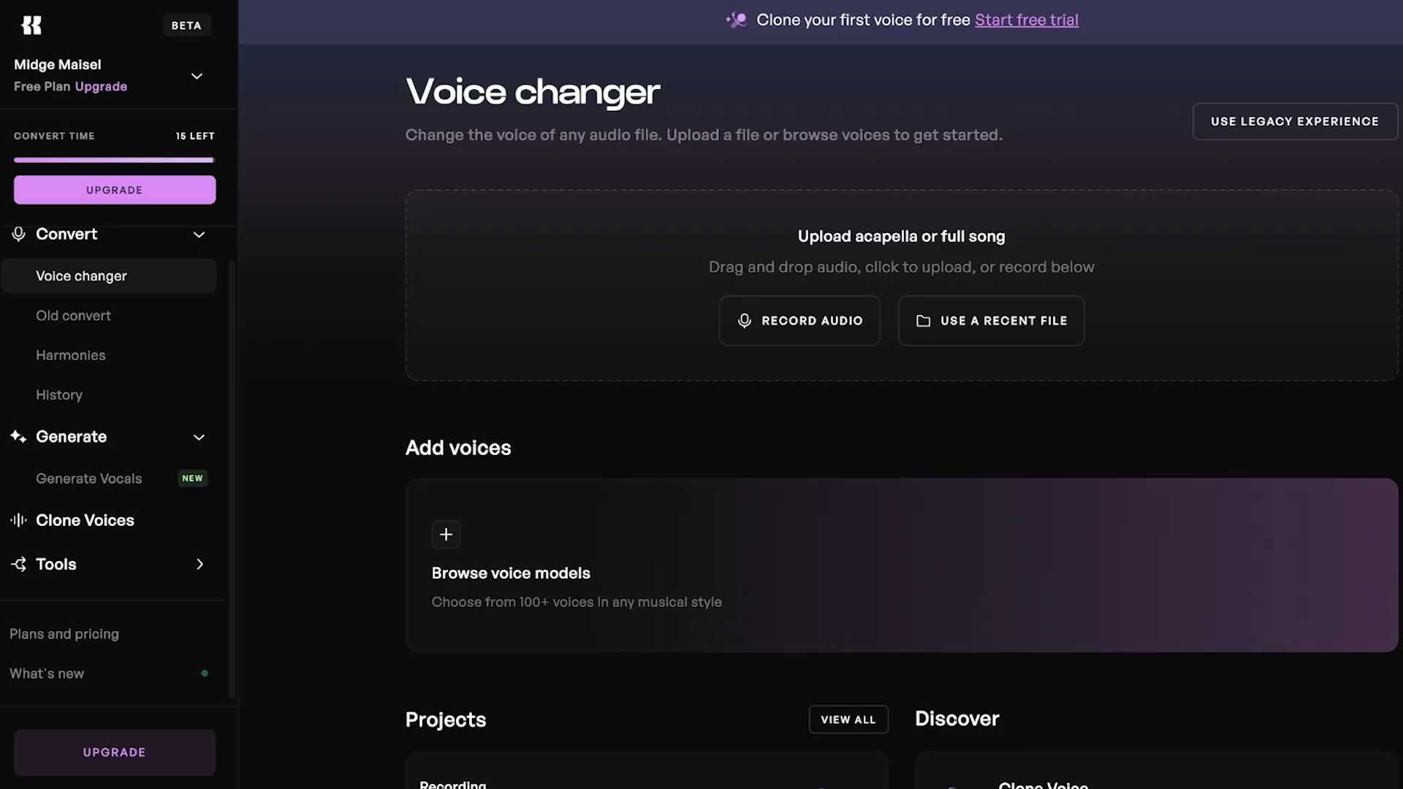
{"action": "scroll", "coordinate": [110, 395], "scroll_direction": "down", "scroll_amount": 1}
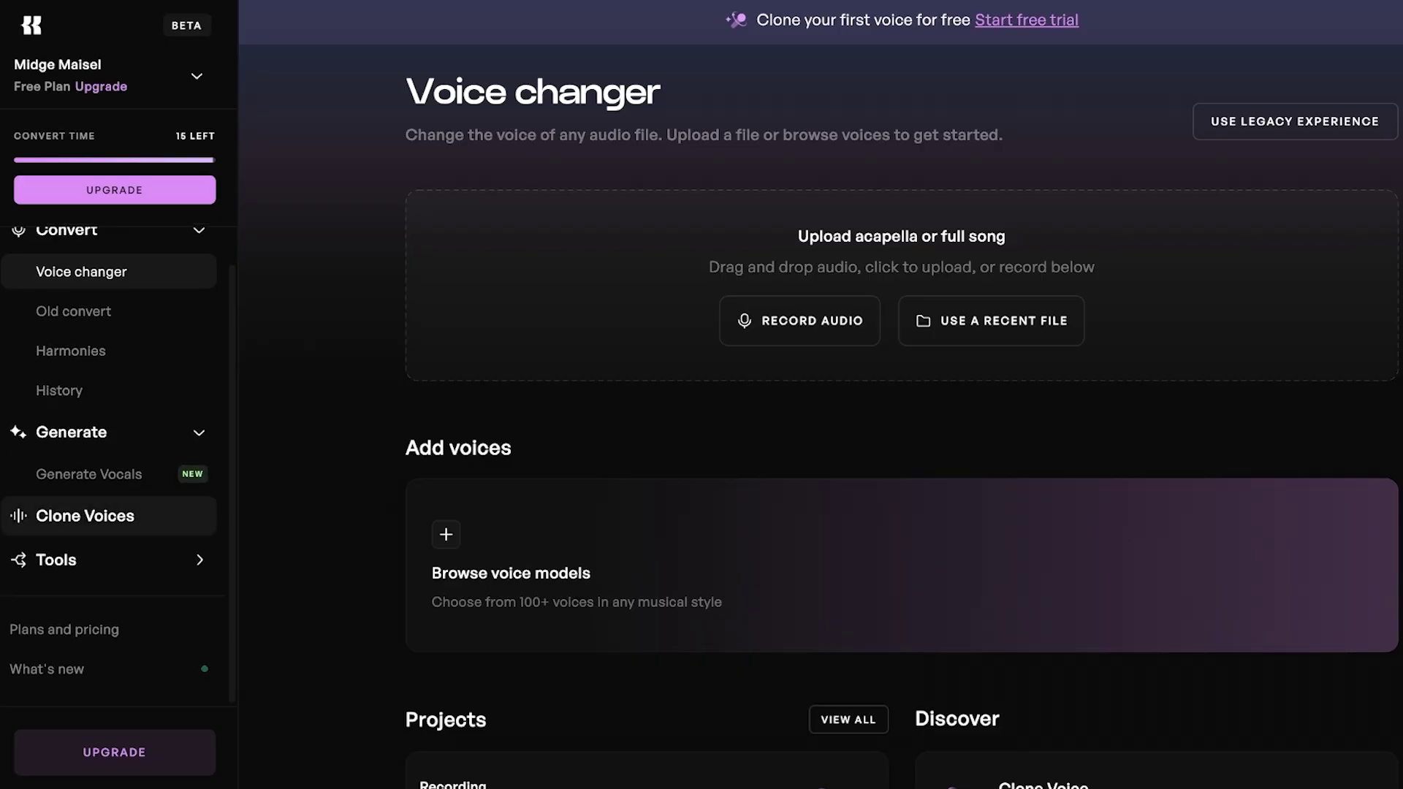
- Expand the list of audio tools and look through its entries, including AI mastering
{"action": "left_click", "coordinate": [108, 559]}
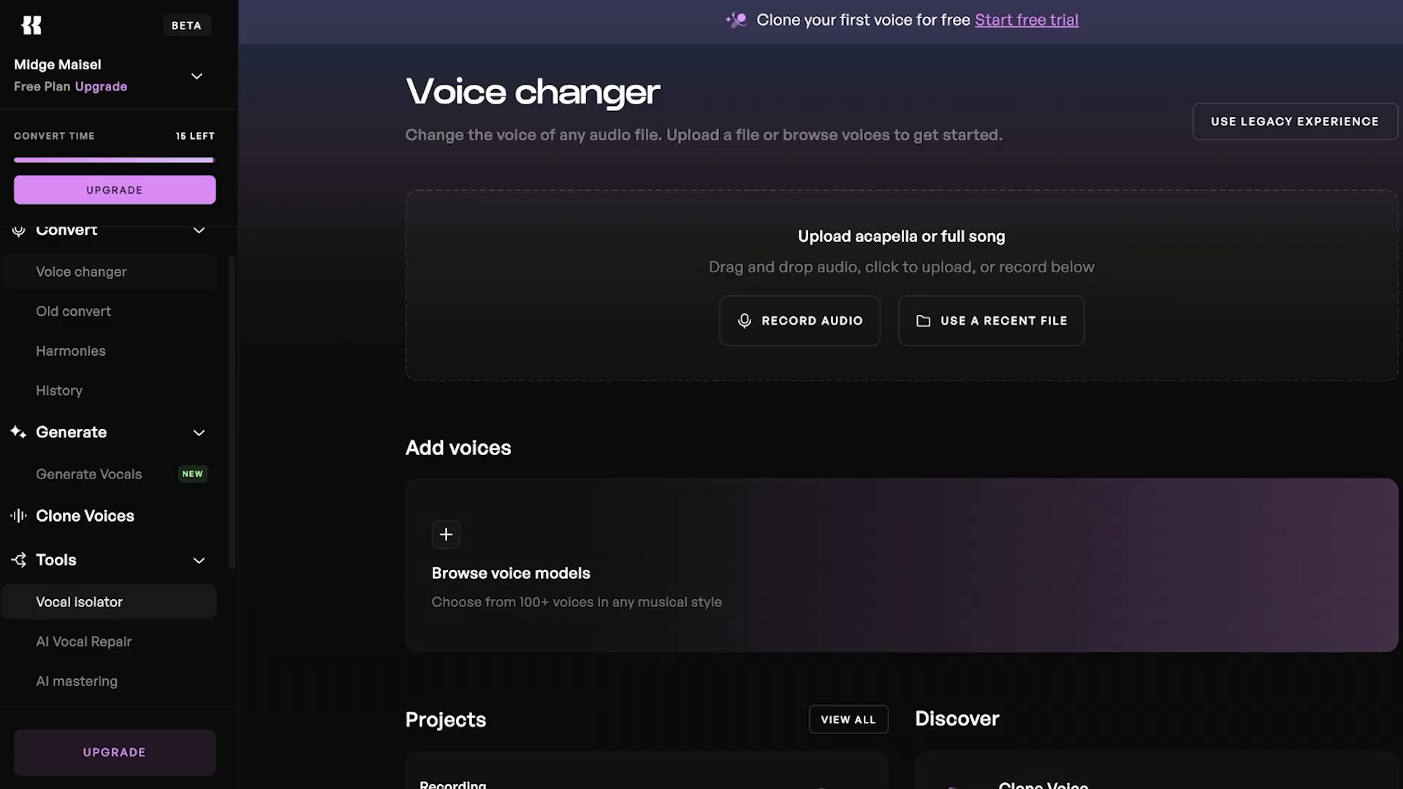
{"action": "scroll", "coordinate": [902, 439], "scroll_direction": "down", "scroll_amount": 5}
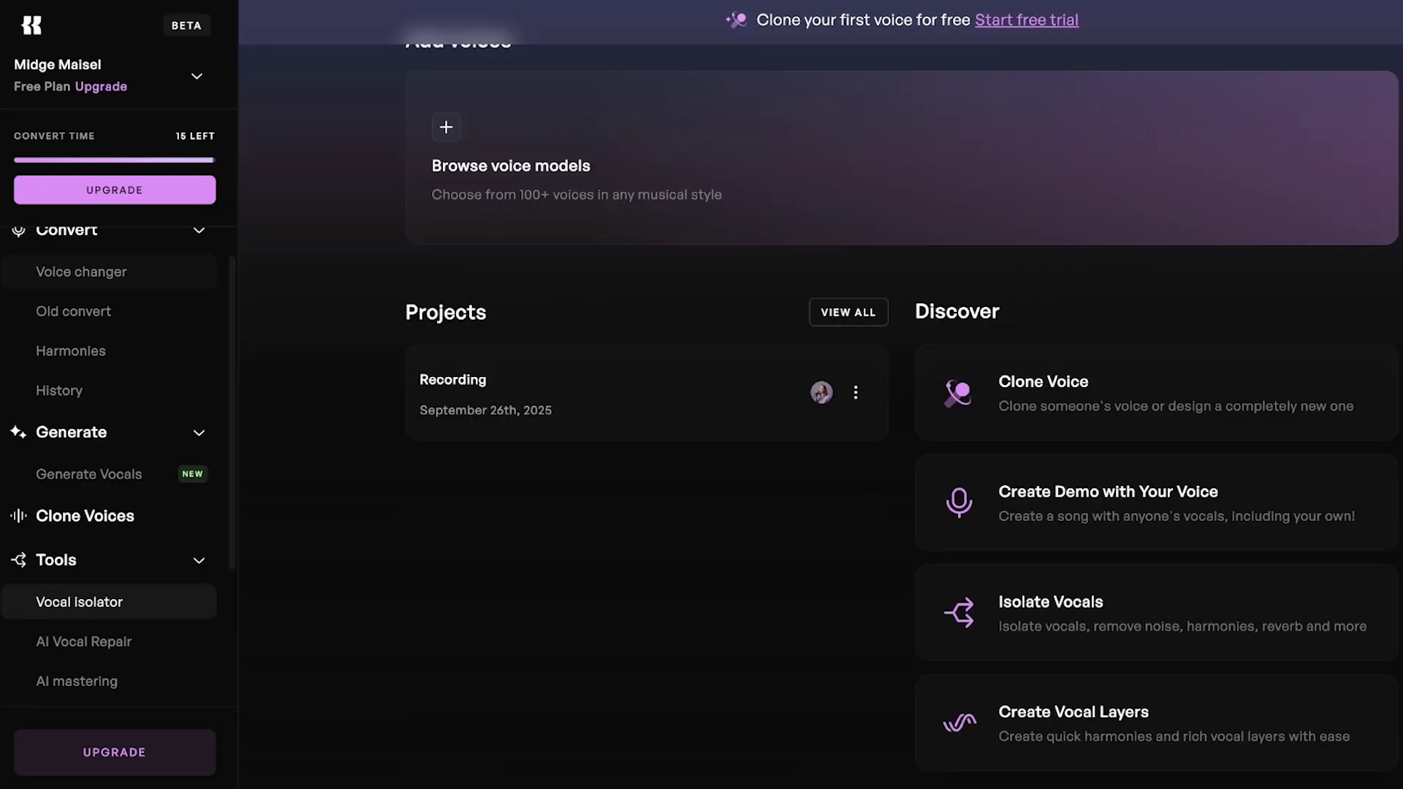
{"action": "scroll", "coordinate": [110, 468], "scroll_direction": "down", "scroll_amount": 3}
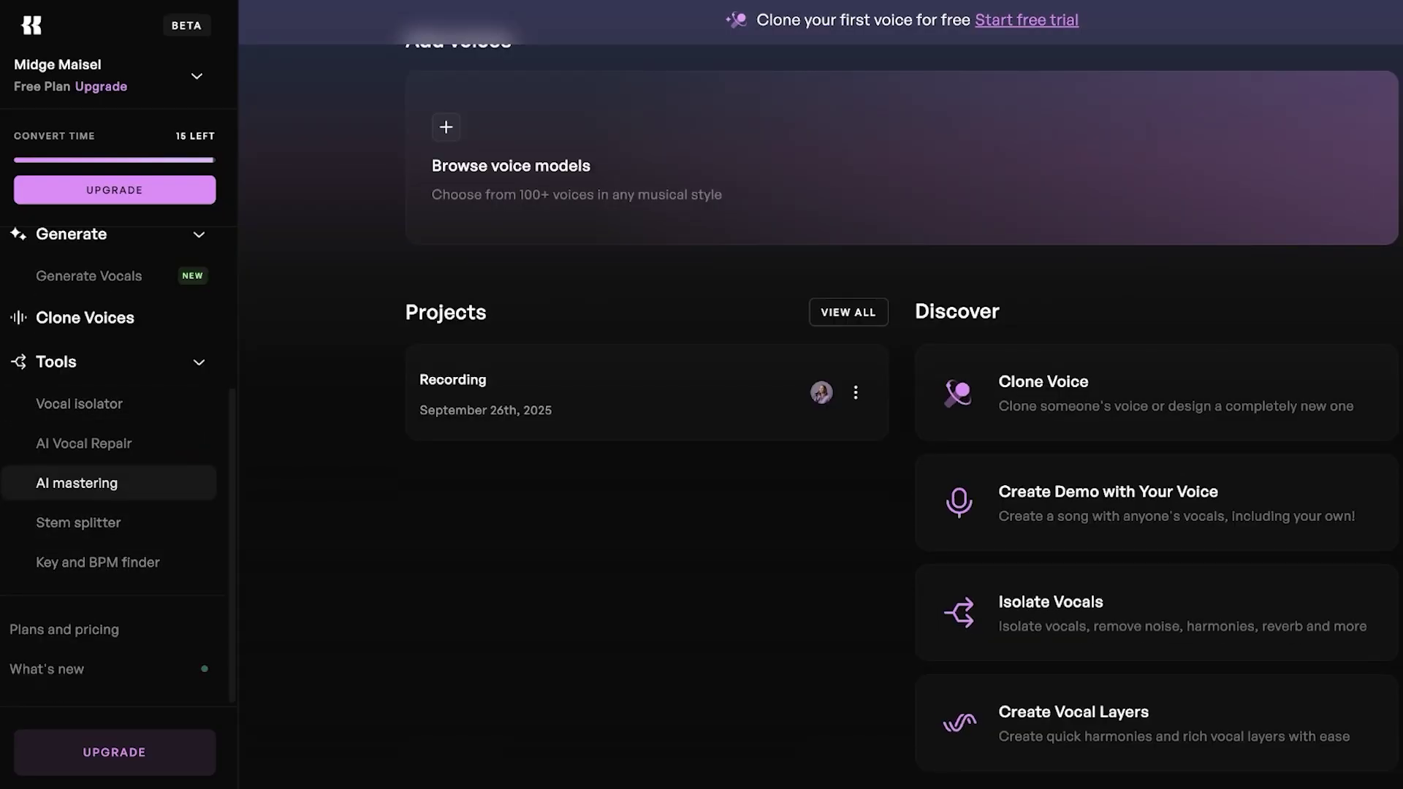
{"action": "left_click", "coordinate": [77, 483]}
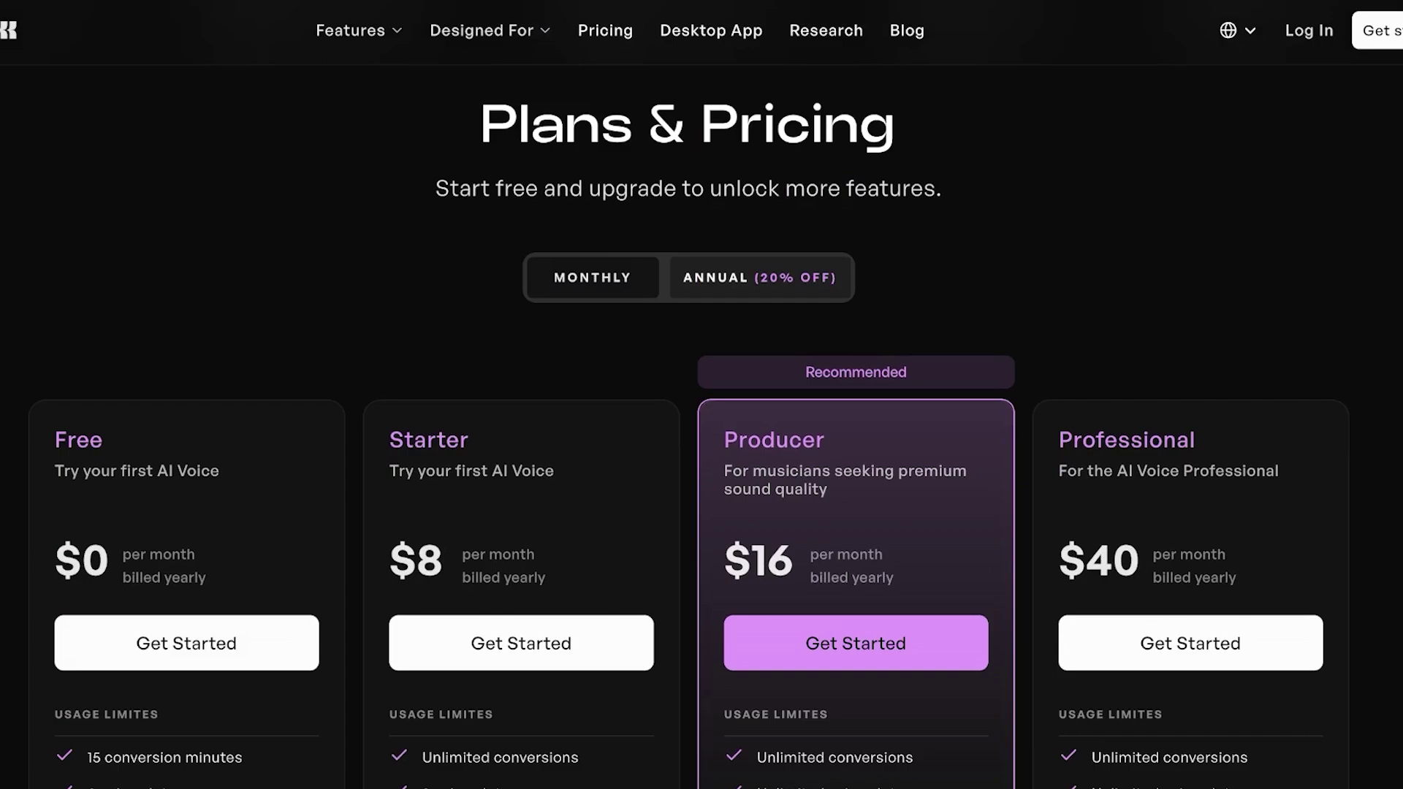
- Show monthly billing on the Plans & Pricing page and compare the plans' prices, usage limits and features
{"action": "left_click", "coordinate": [593, 278]}
{"action": "scroll", "coordinate": [689, 415], "scroll_direction": "down", "scroll_amount": 1}
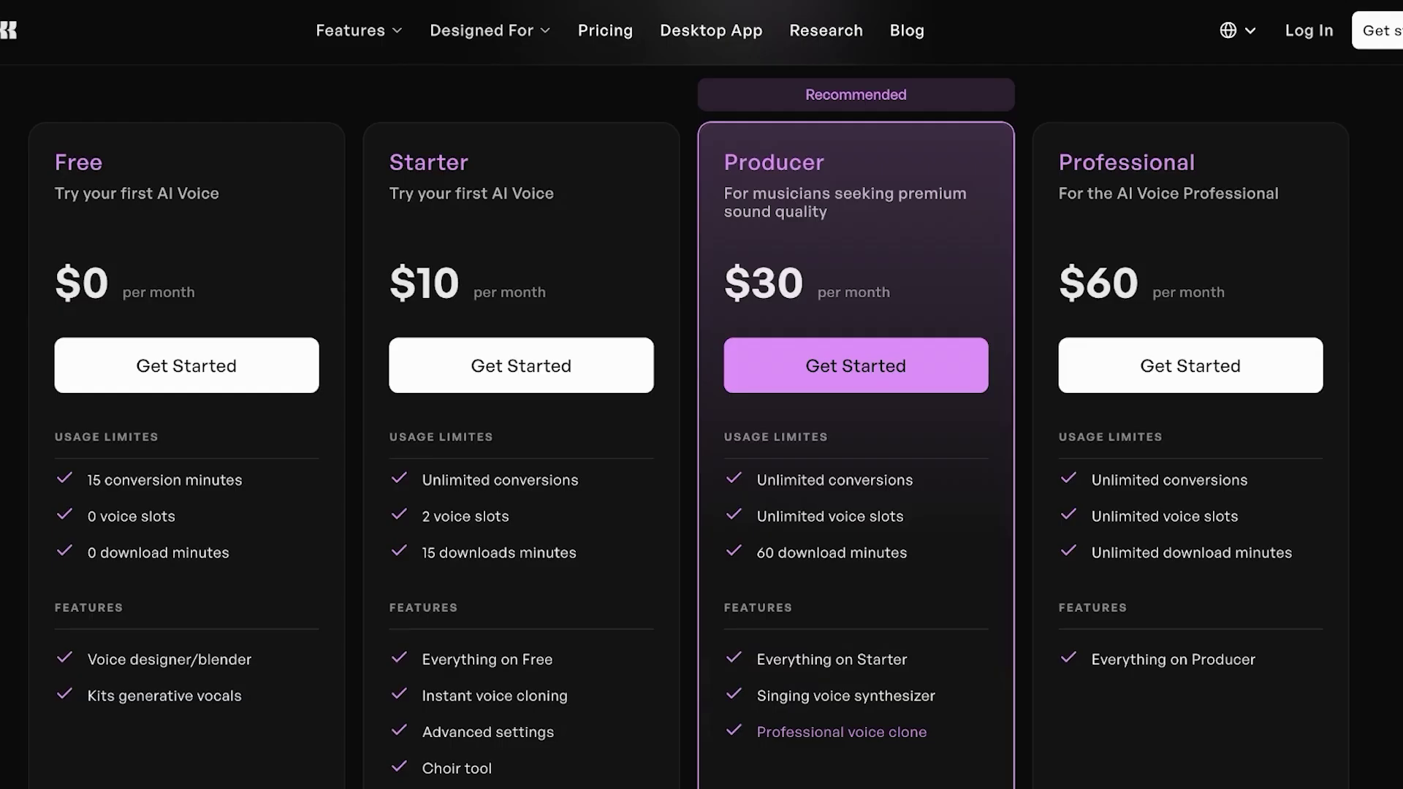
{"action": "scroll", "coordinate": [689, 414], "scroll_direction": "down", "scroll_amount": 3}
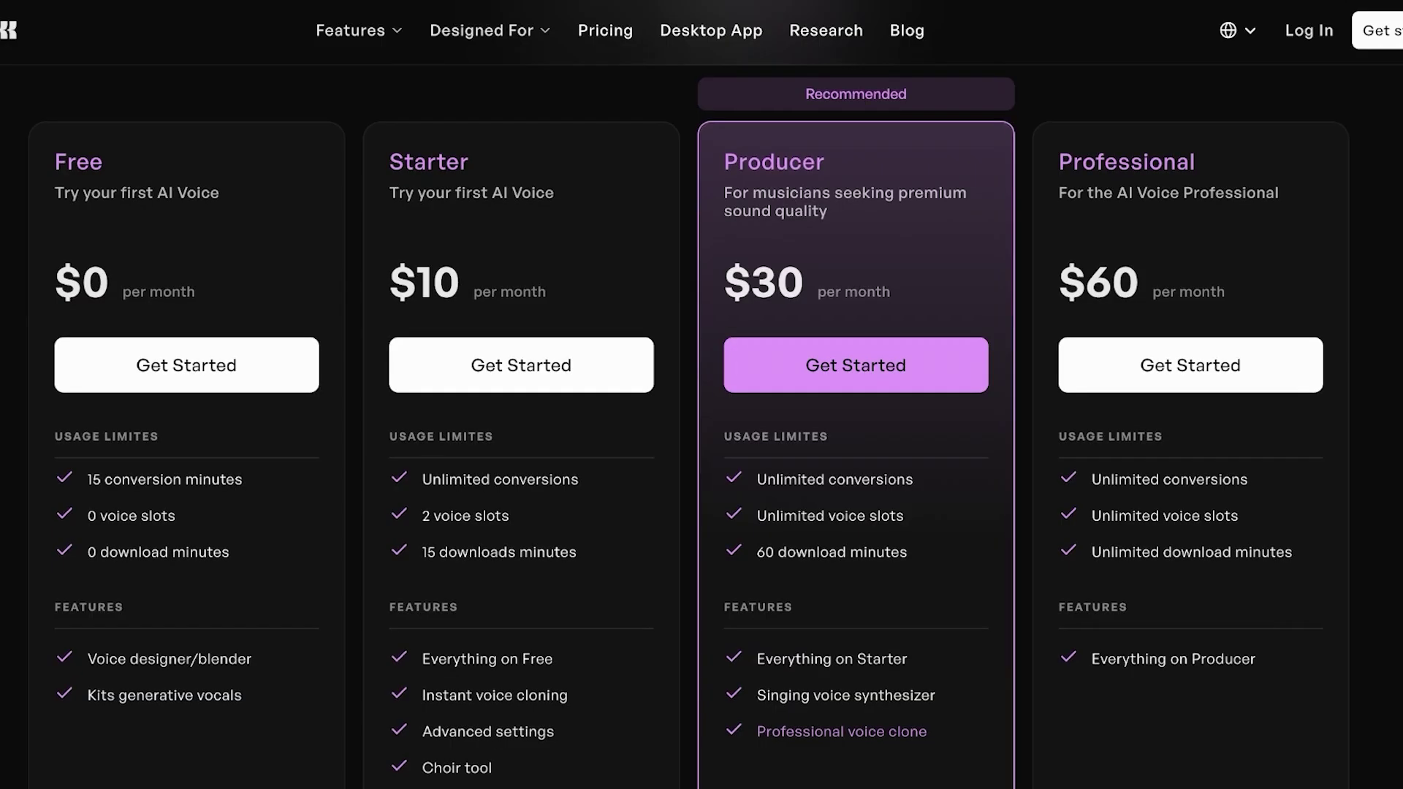
{"action": "scroll", "coordinate": [690, 414], "scroll_direction": "up", "scroll_amount": 3}
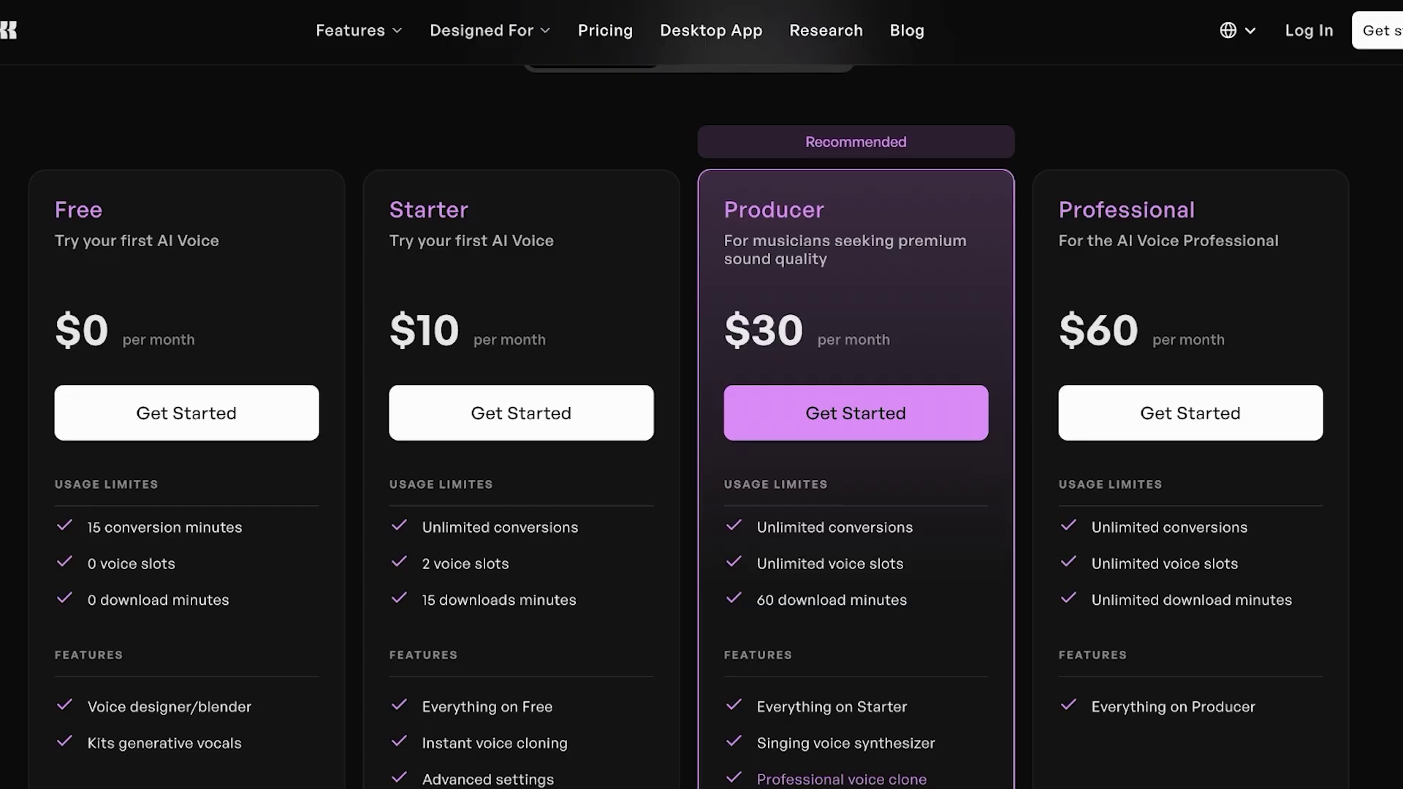
{"action": "scroll", "coordinate": [689, 394], "scroll_direction": "down", "scroll_amount": 3}
{"action": "scroll", "coordinate": [702, 395], "scroll_direction": "down", "scroll_amount": 3}
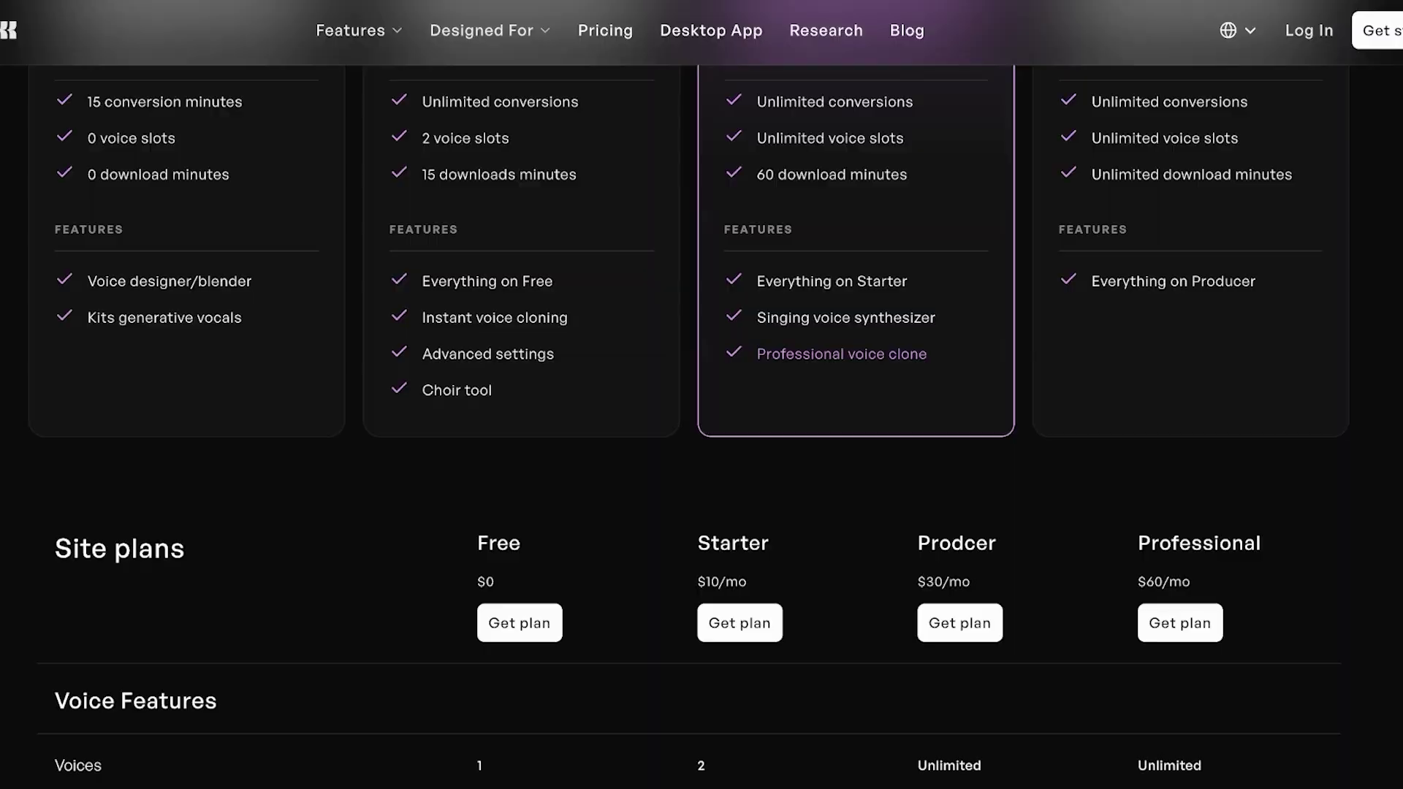